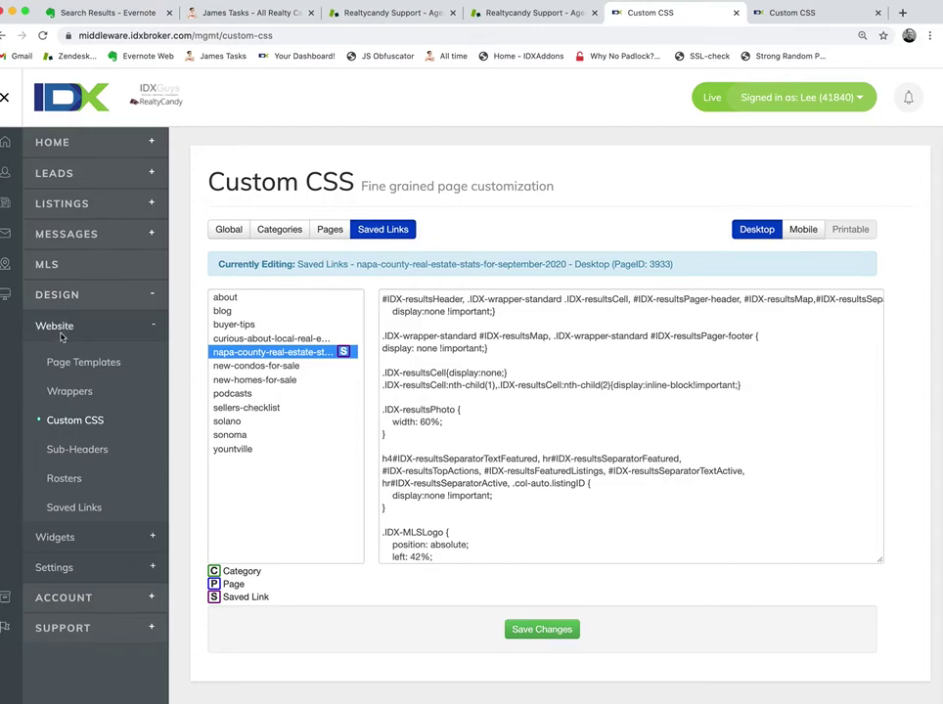
- Open Design > Website > Saved Links from the sidebar in a new browser tab
ctrl+click(66, 509)
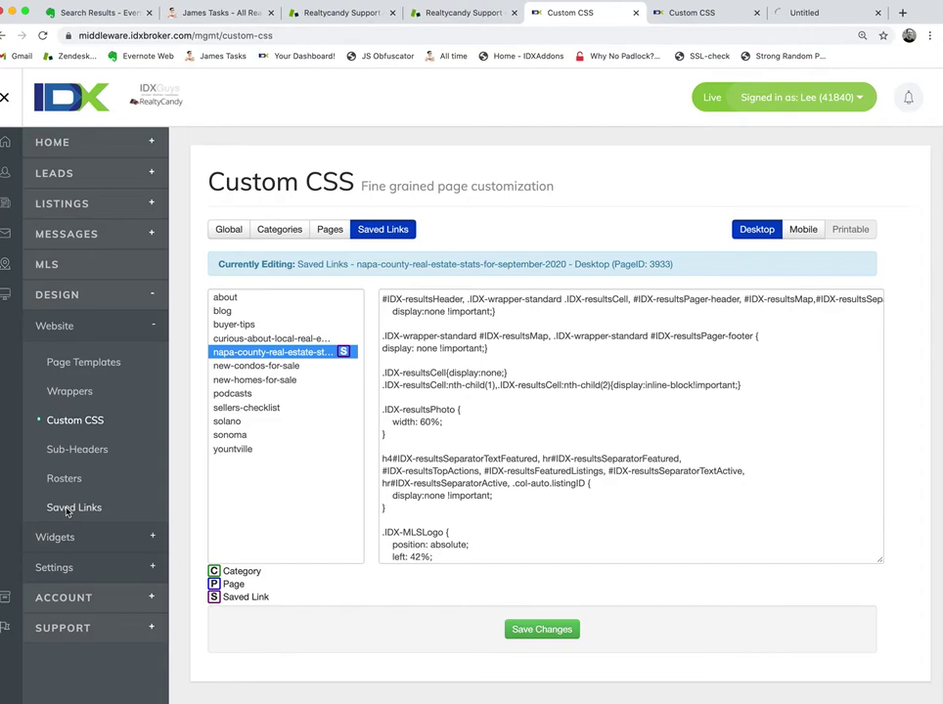
- Create a new saved link based on the Basic Search page
click(817, 13)
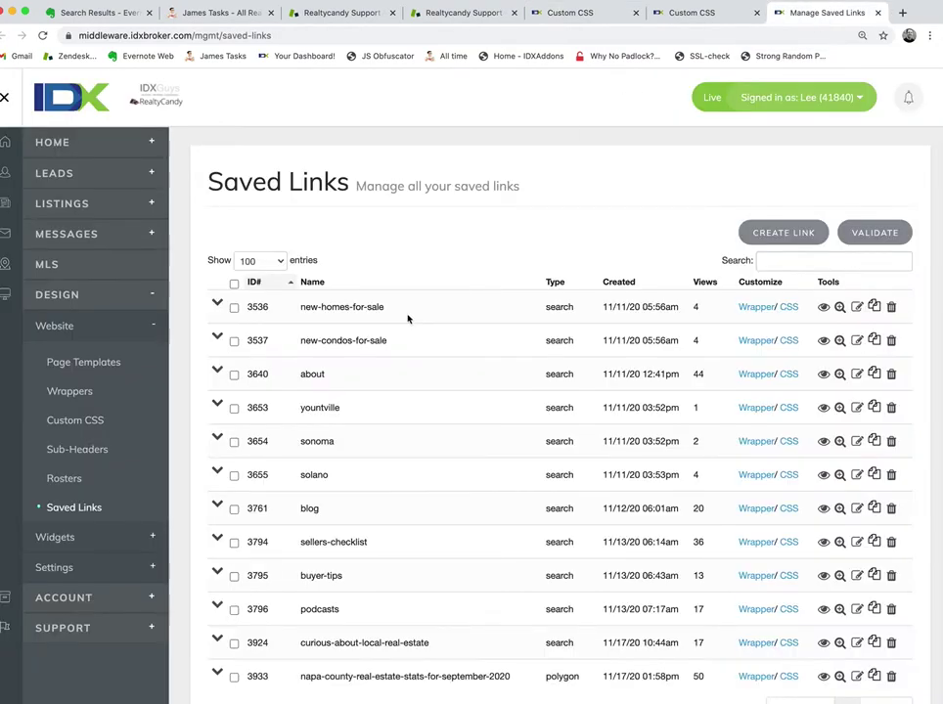
scroll(655, 288, down, 2)
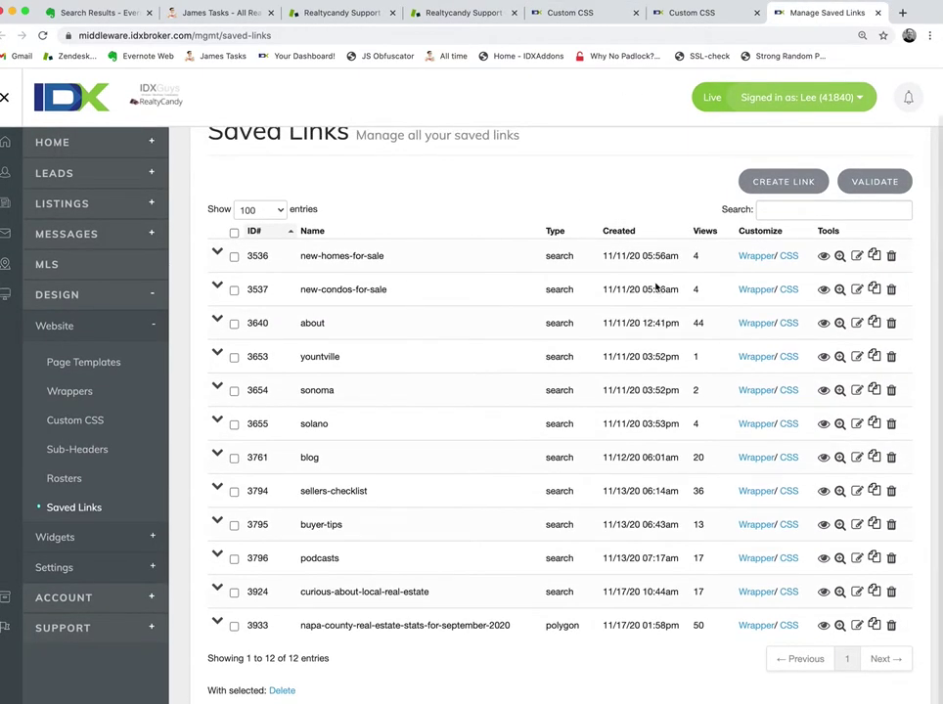
click(804, 184)
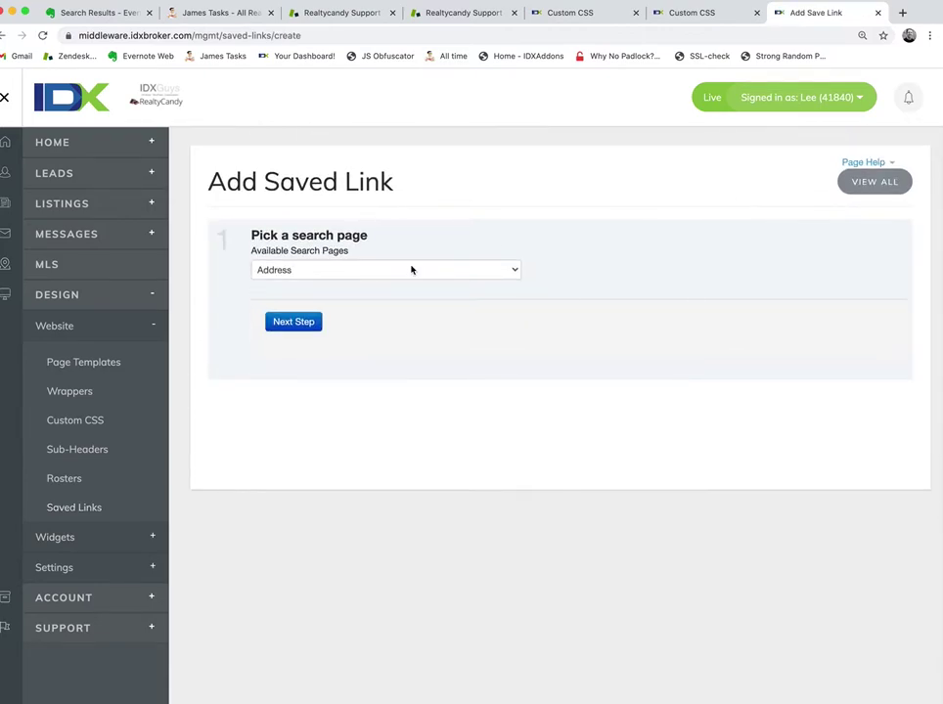
click(405, 270)
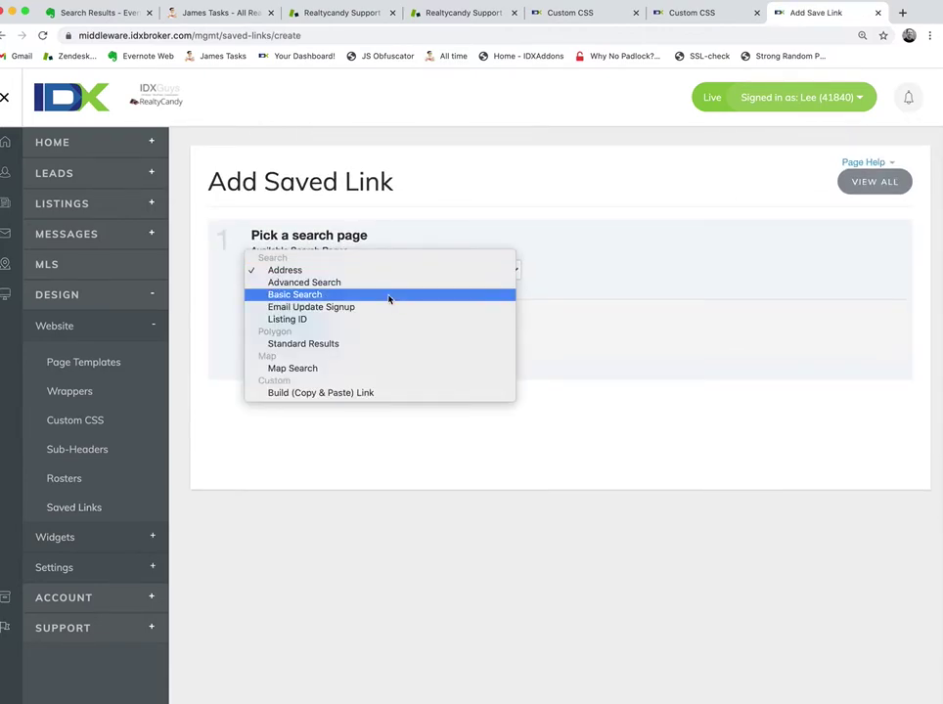
click(388, 298)
click(297, 323)
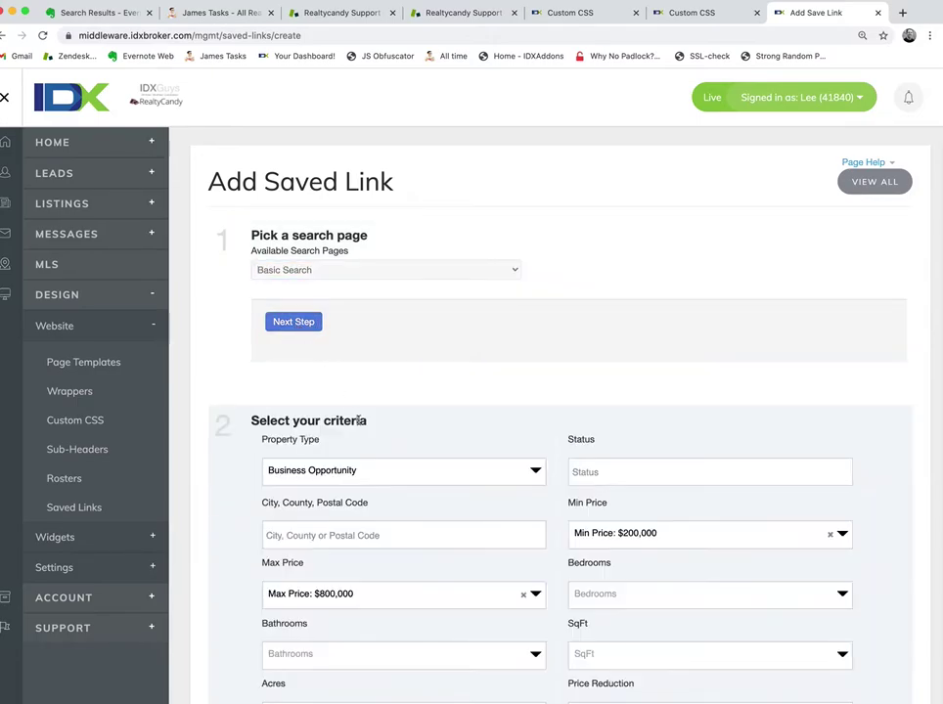
- Limit the search to Single Family Residential properties with Sold status
scroll(358, 419, down, 5)
click(412, 217)
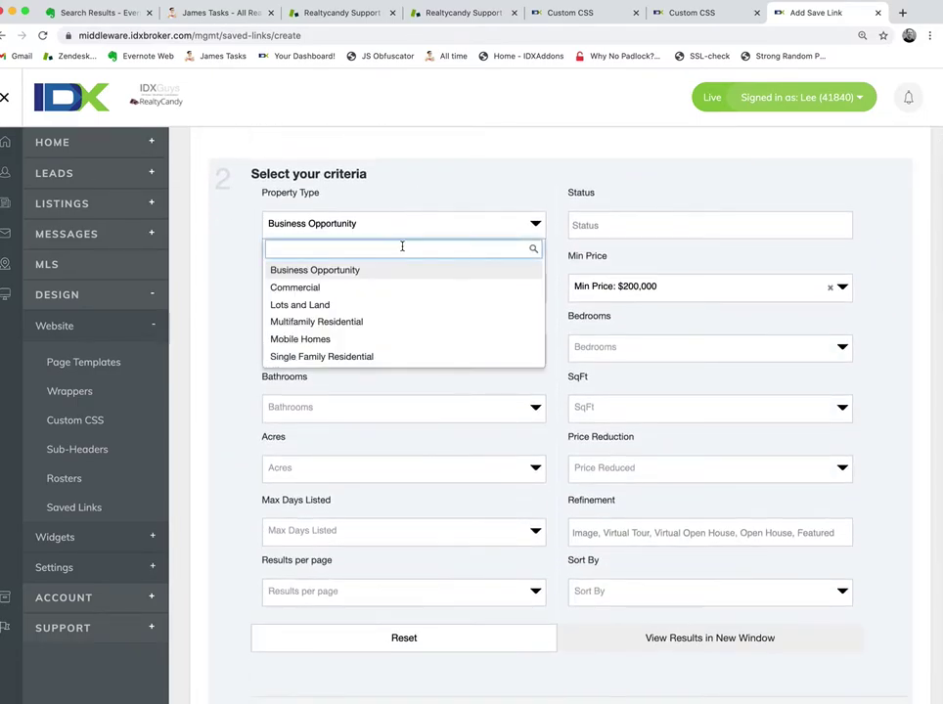
click(366, 356)
click(615, 229)
click(607, 250)
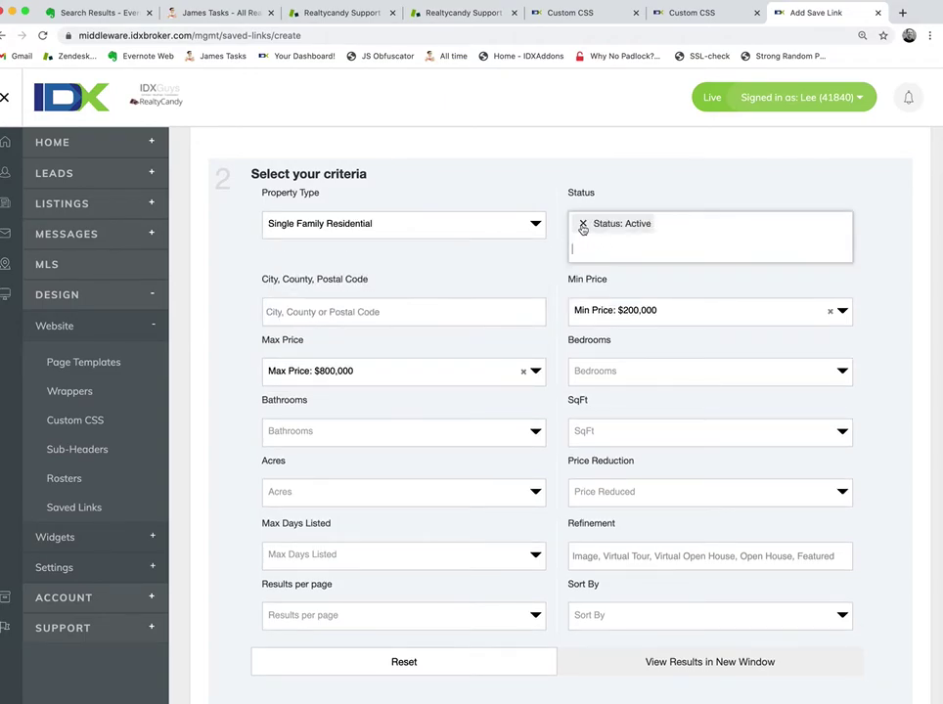
click(583, 225)
click(590, 253)
text(sold)
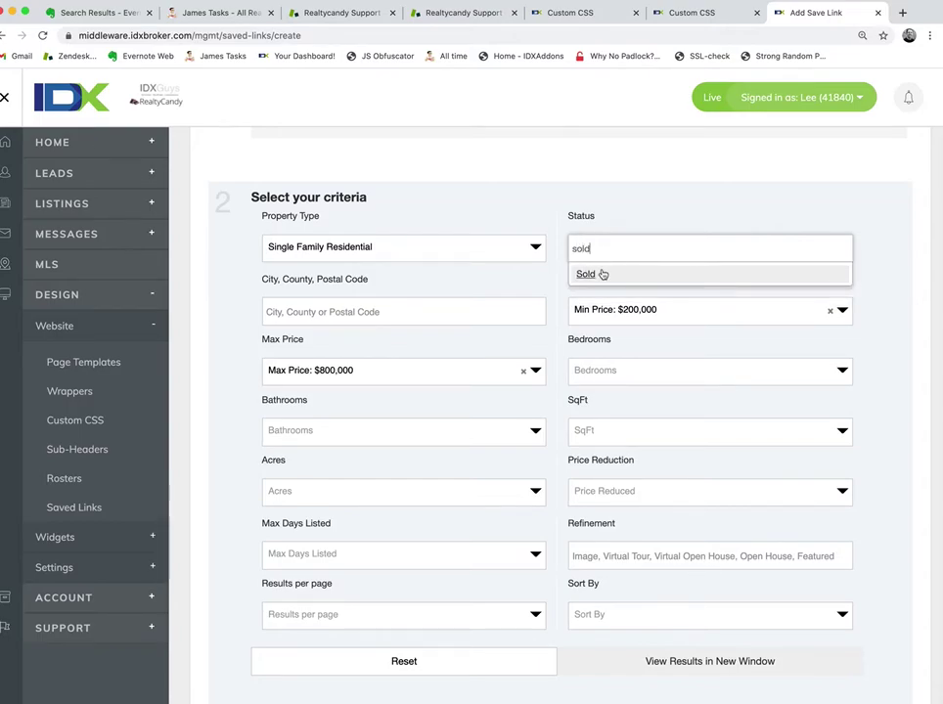
click(600, 273)
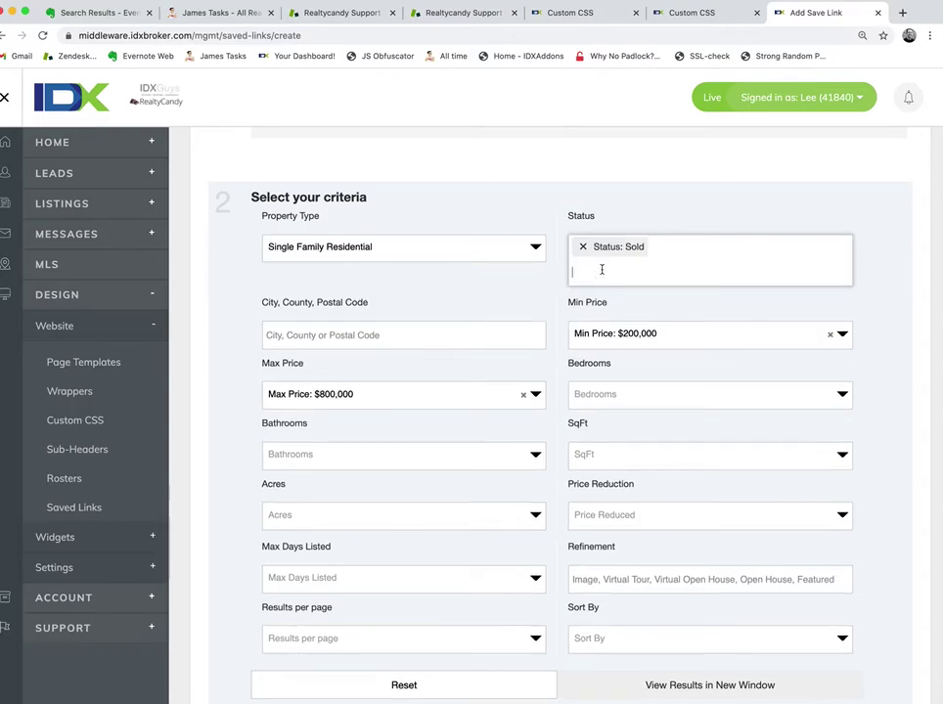
- Restrict results to listings with images, sorted by Newest Listings
click(479, 333)
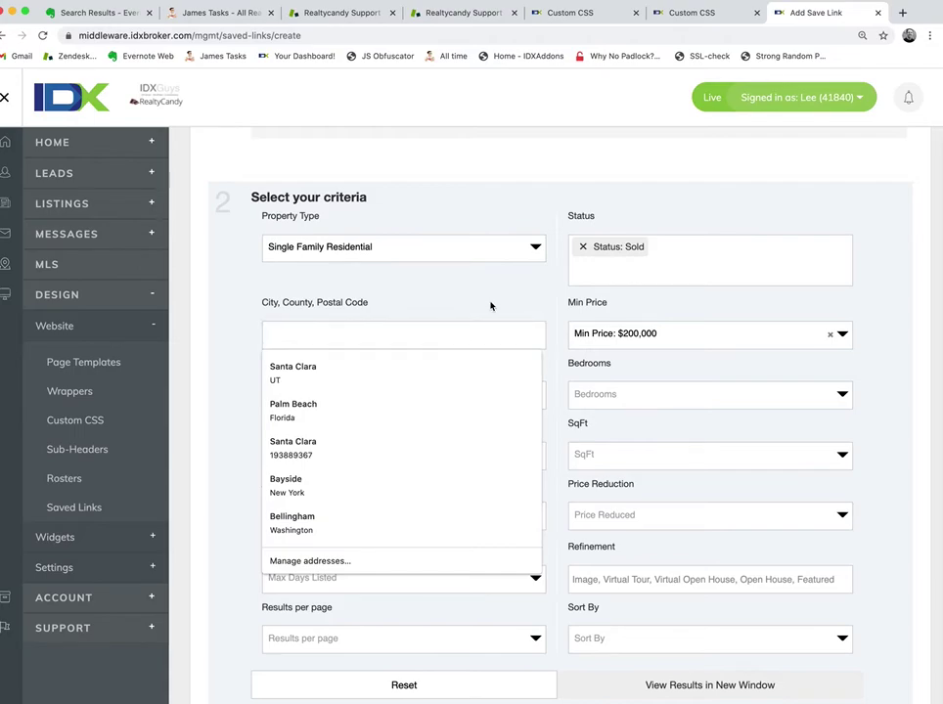
click(557, 442)
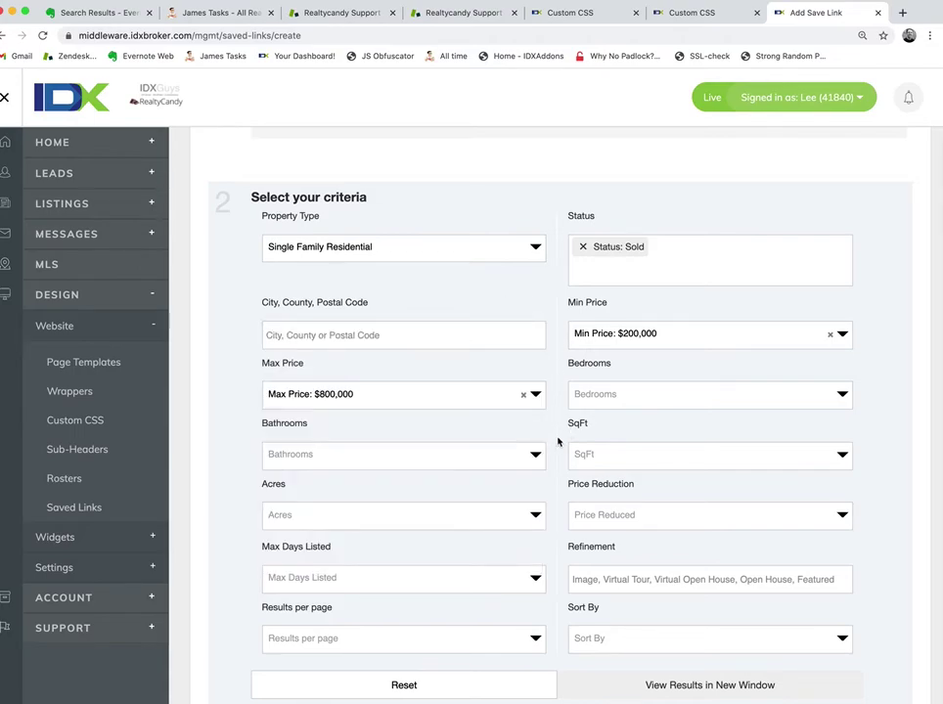
click(576, 579)
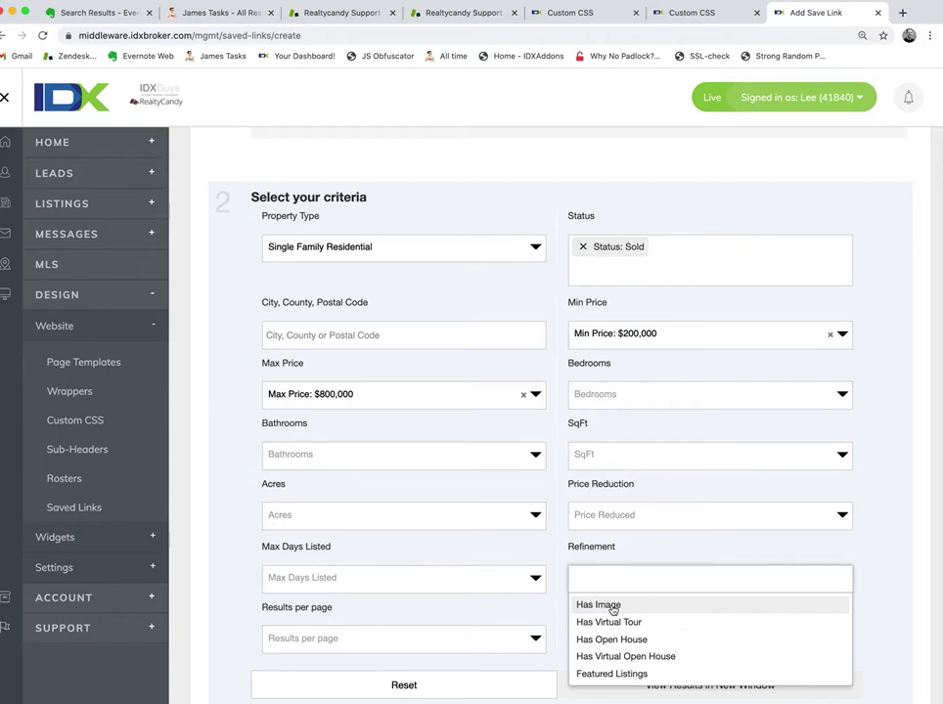
click(612, 607)
scroll(841, 521, down, 4)
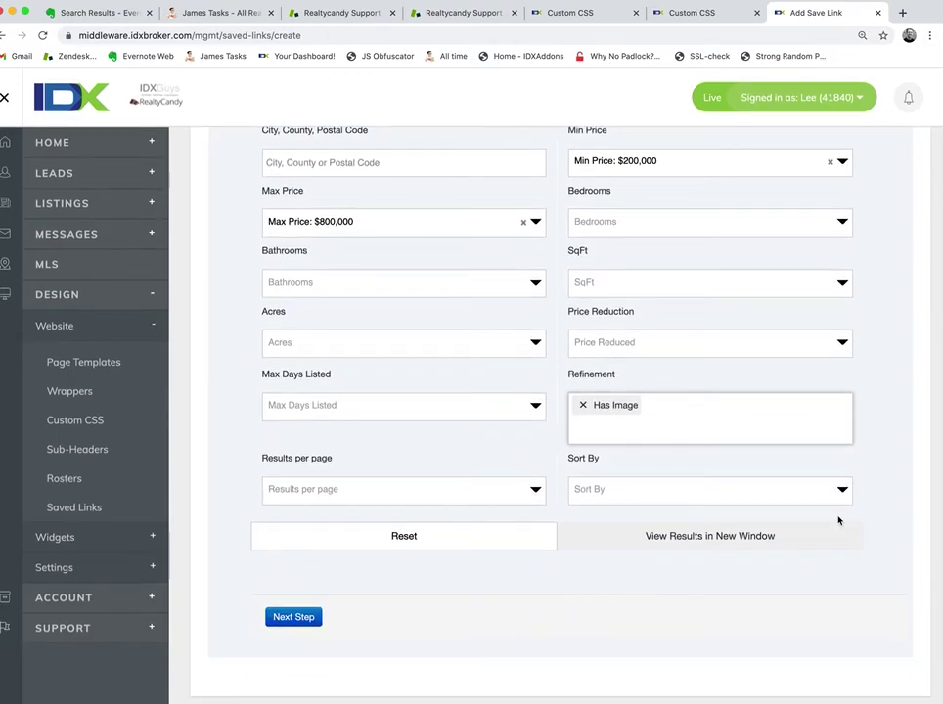
click(531, 494)
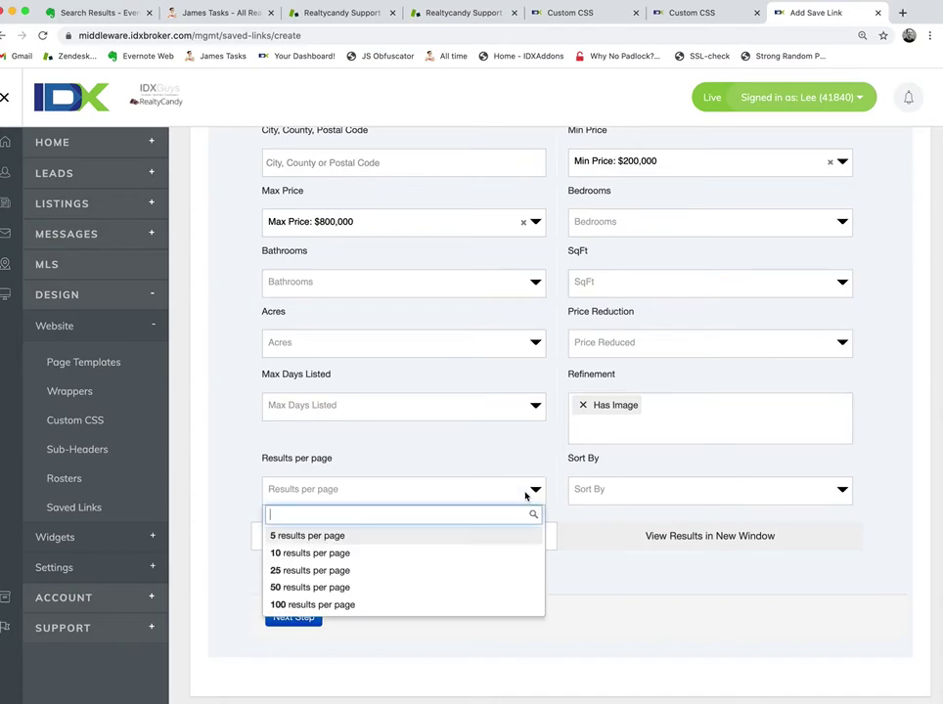
click(609, 490)
click(609, 490)
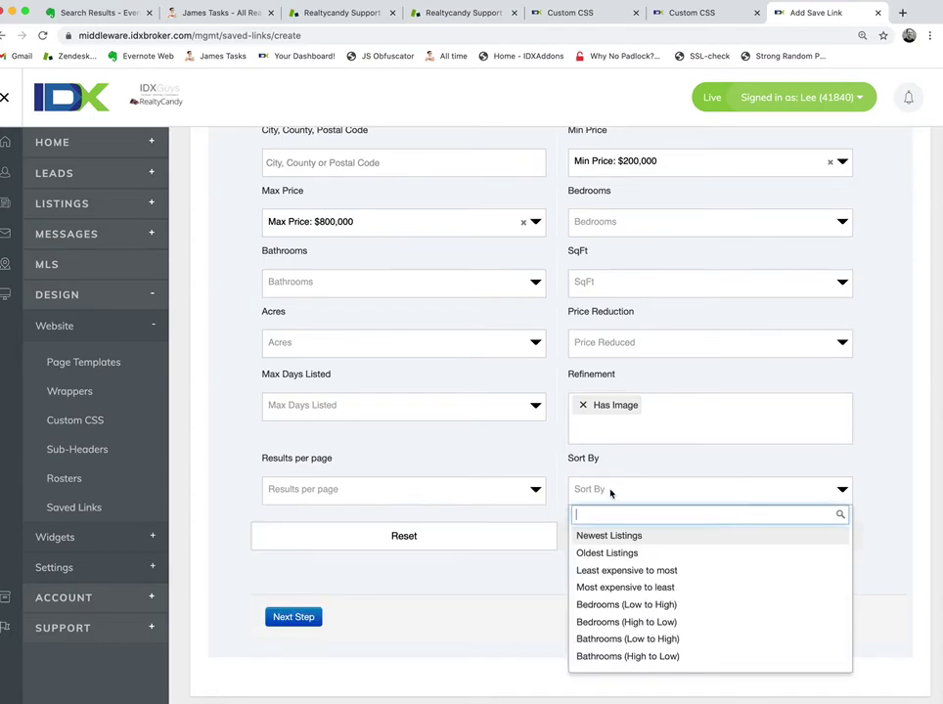
click(582, 535)
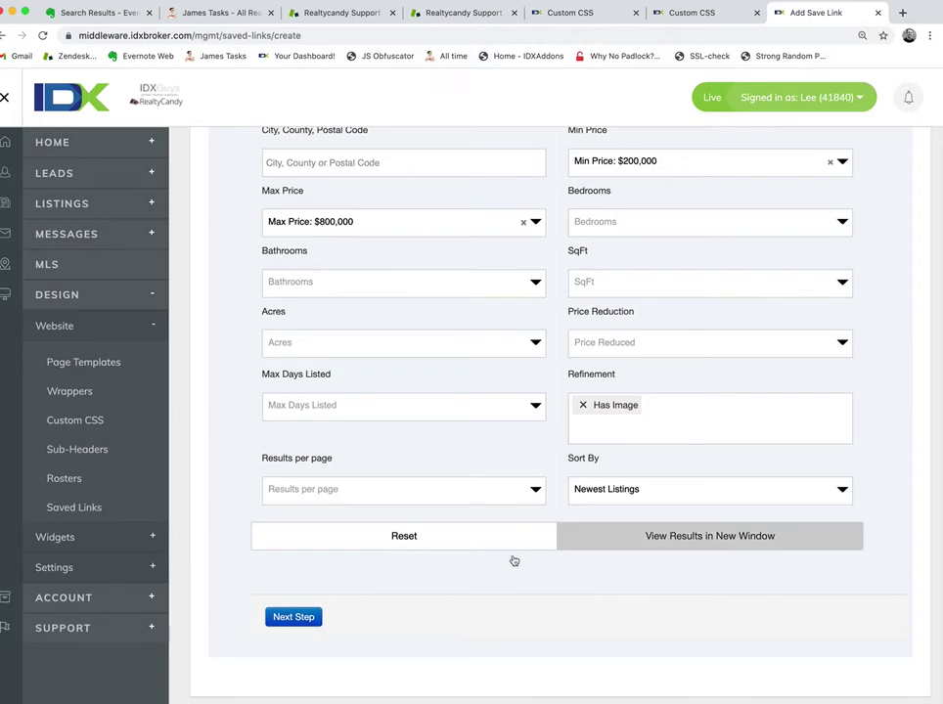
click(299, 617)
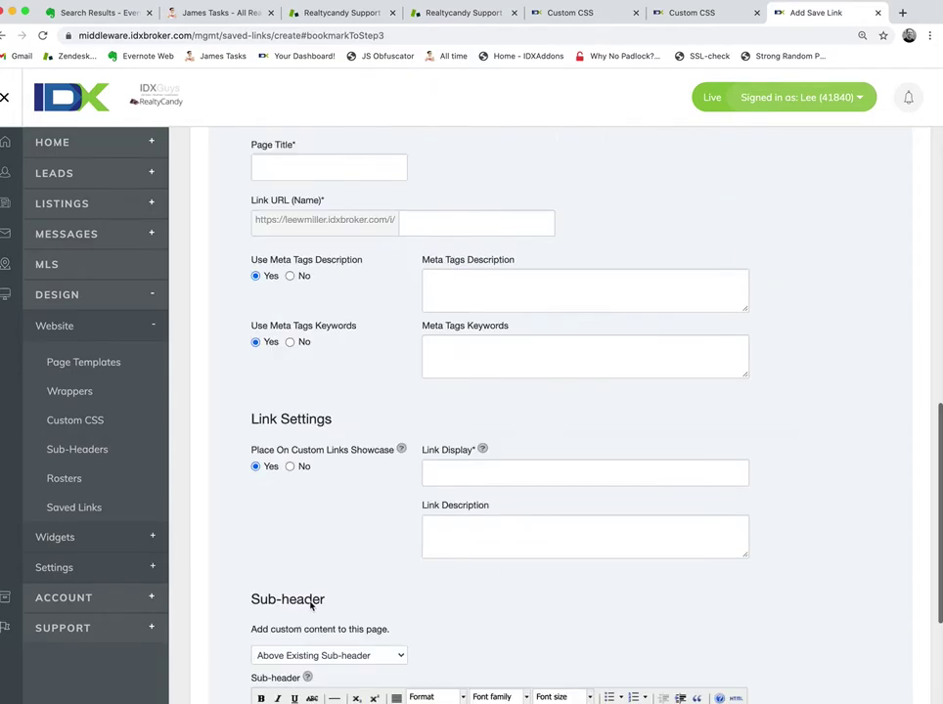
- Title the saved link 'Blog Page Example'
click(299, 166)
text(Blot)
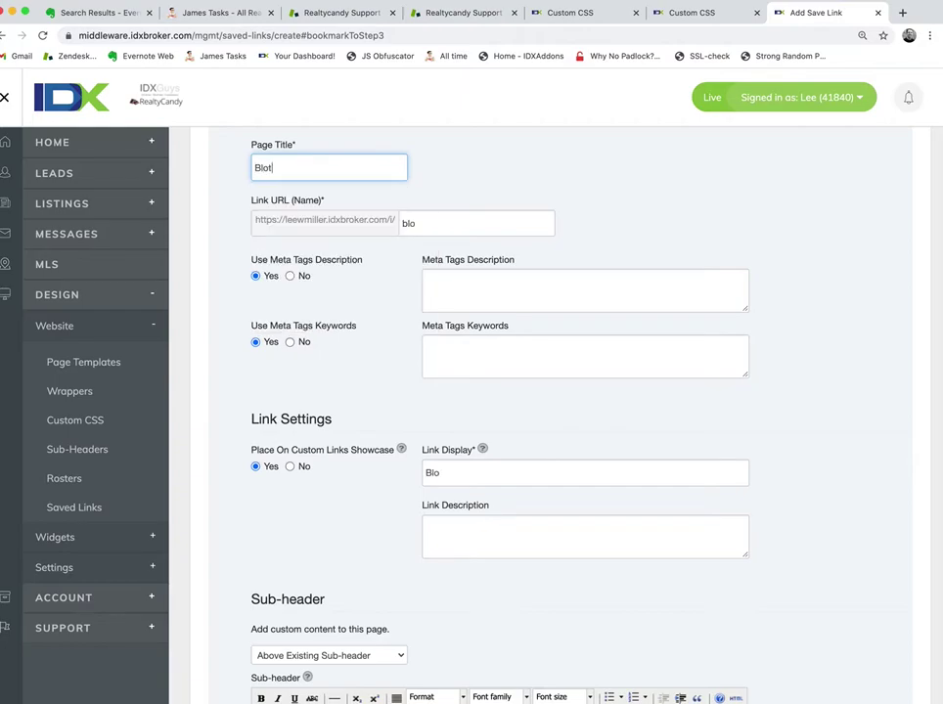
key(BackSpace)
text(g Page Example)
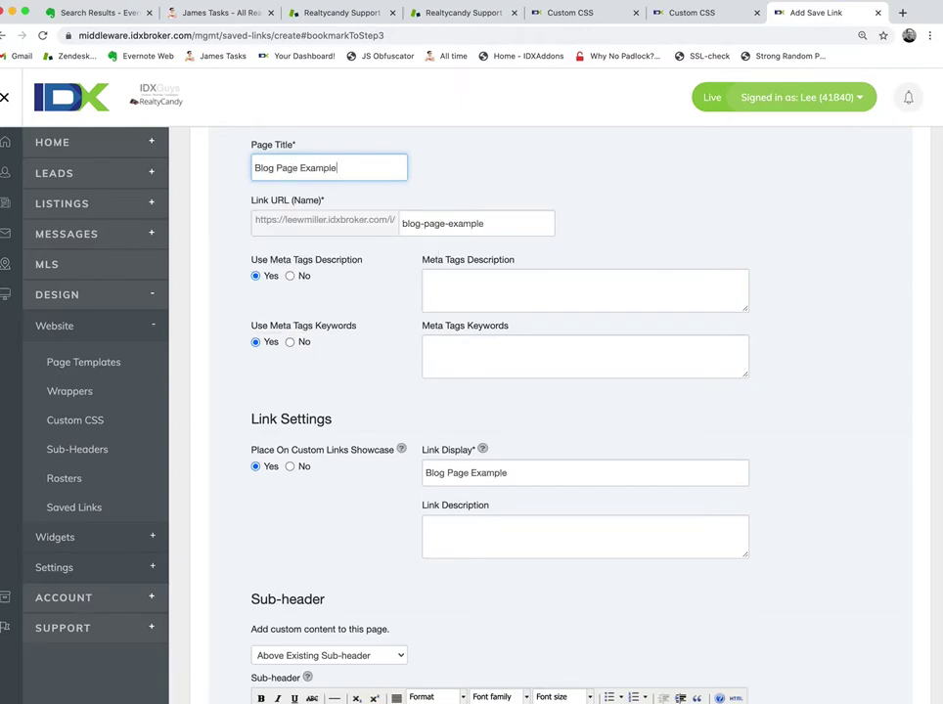
- Add the meta description 'Blogging about our website'
click(444, 276)
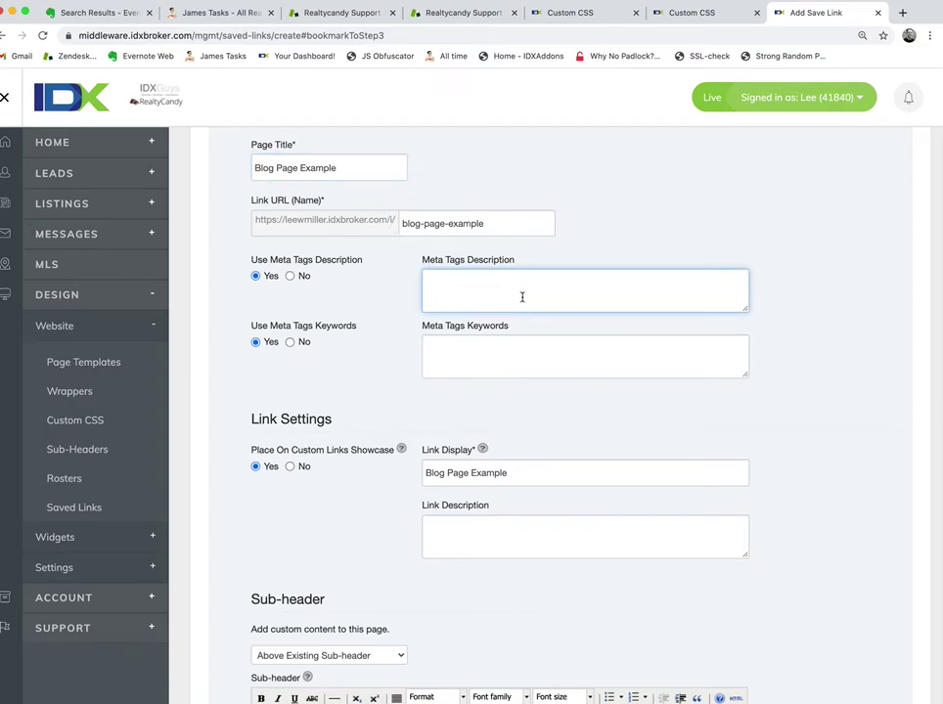
text(Blogging about our website.)
scroll(728, 479, down, 5)
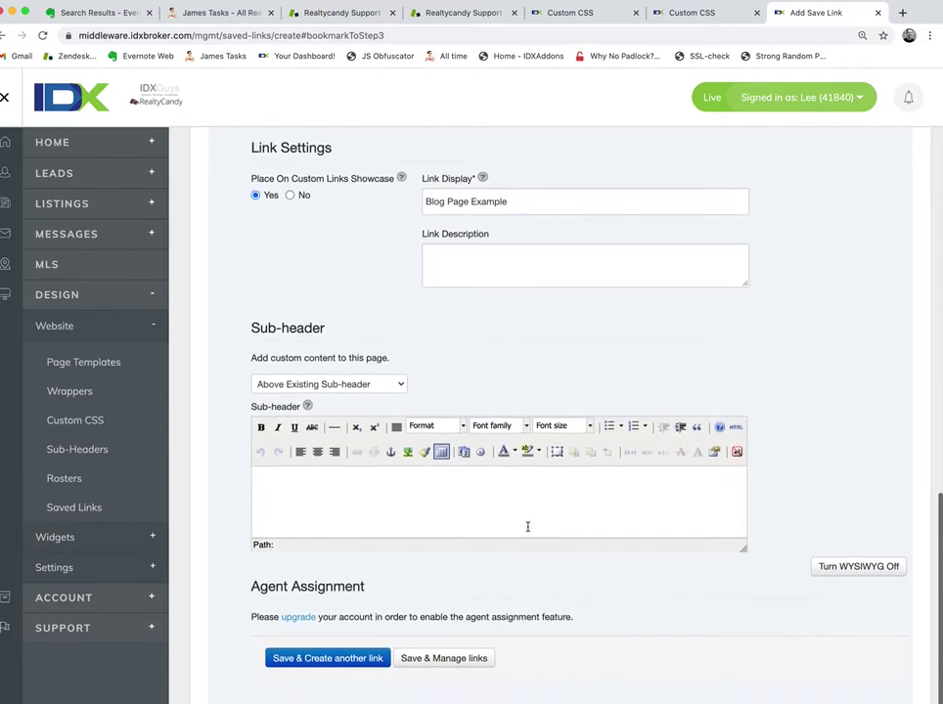
- Write the sub-header 'Blog page example' plus 'This is the most important part of the page.'
click(489, 490)
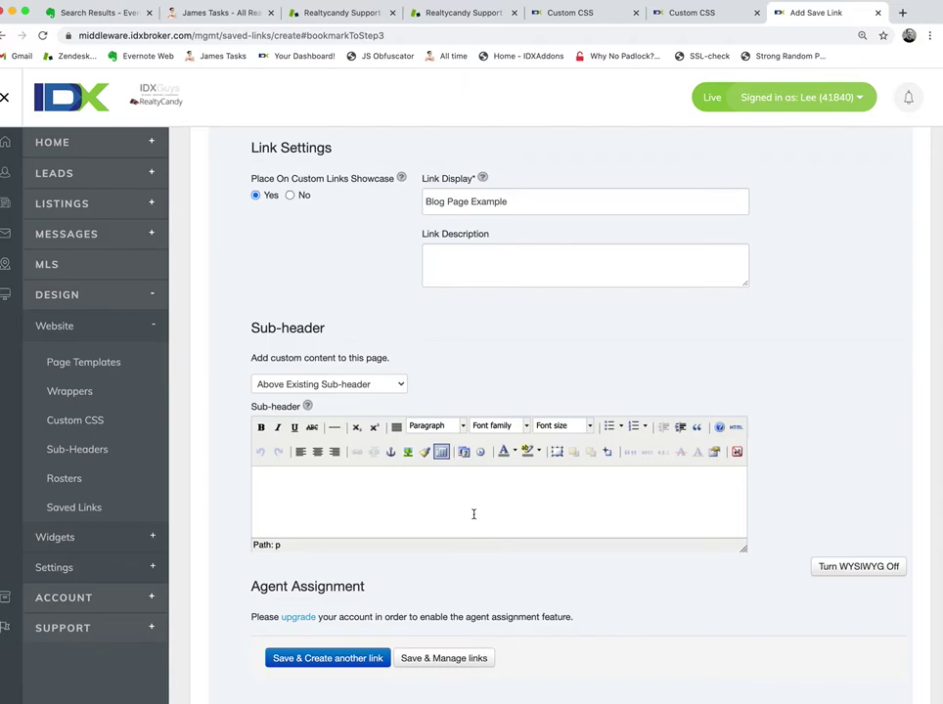
text(Blog page example)
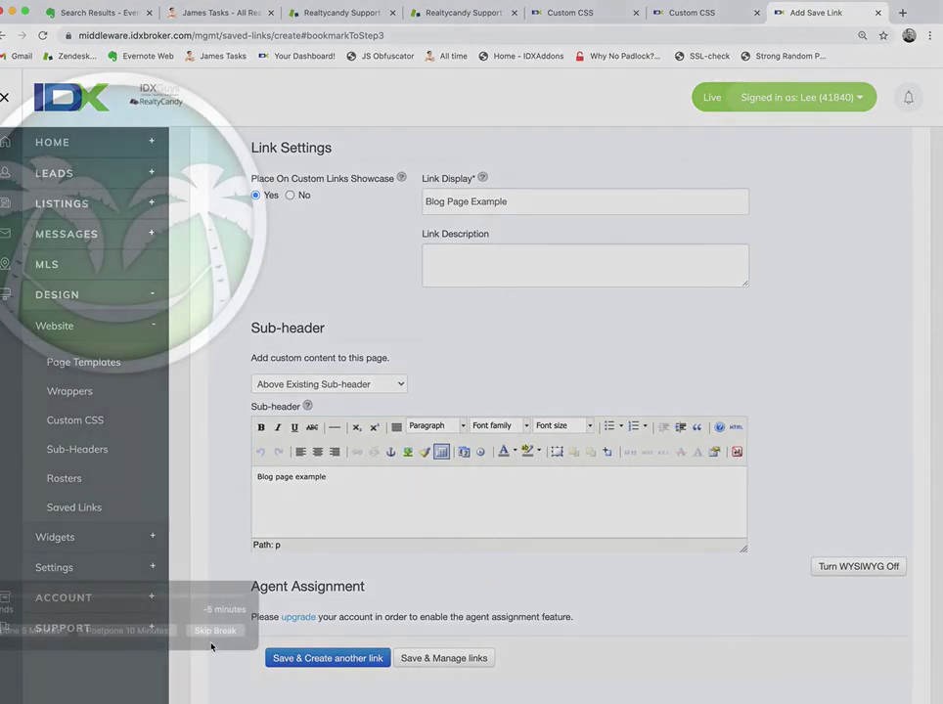
click(211, 630)
click(335, 479)
text(This is the most import)
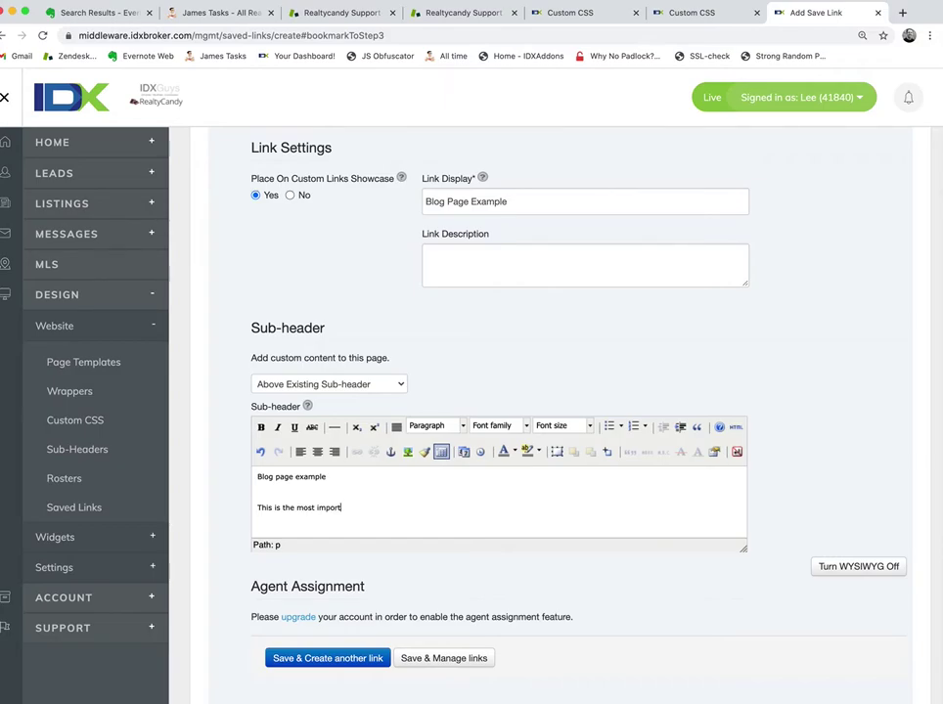
text(ant part of the page.)
key(Return)
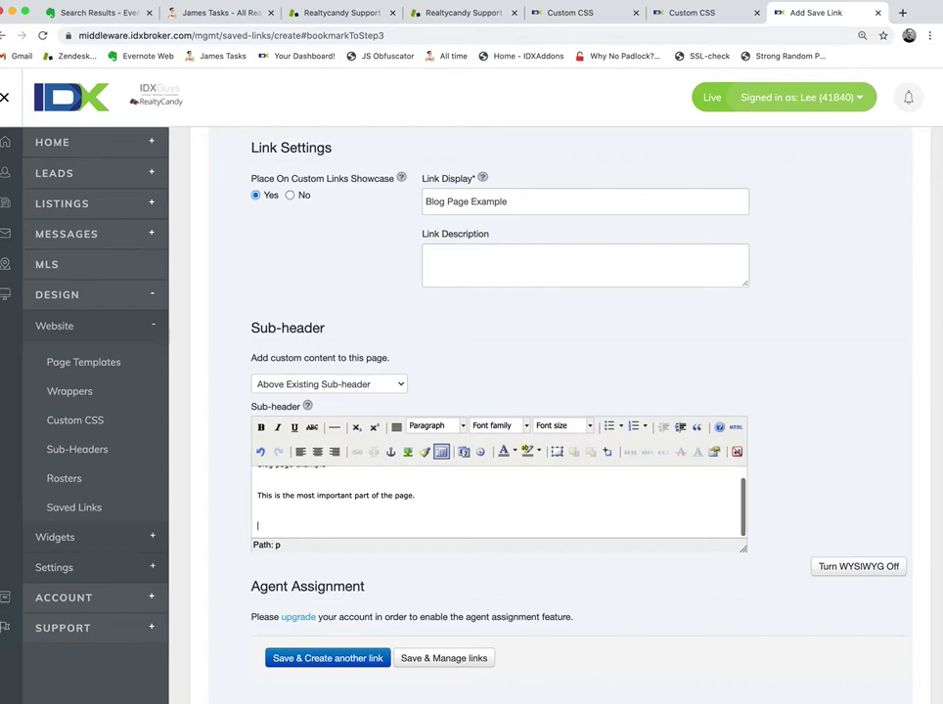
- Start an image insertion and search Google for imgur in a new tab
click(408, 451)
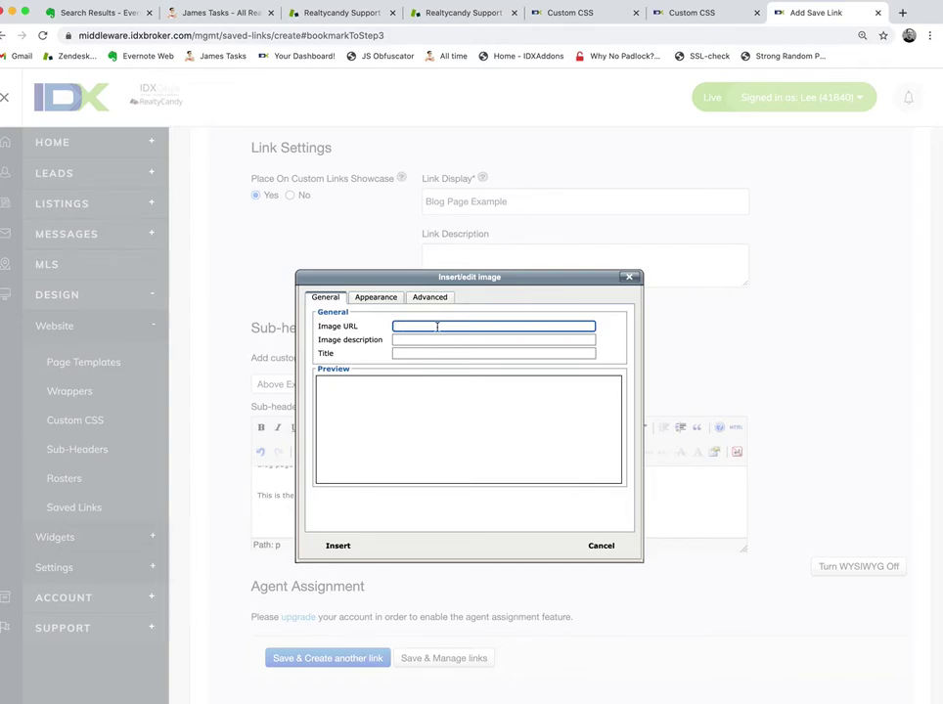
key(super+t)
text(imgur)
key(Return)
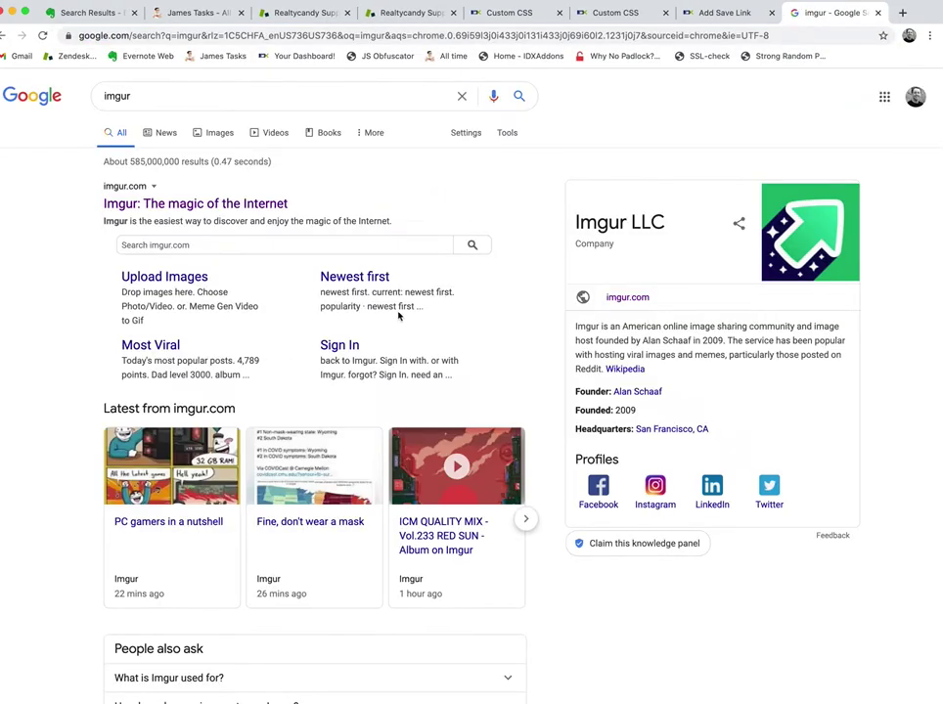
- Search imgur.com for 'beach home' and browse the results
click(182, 249)
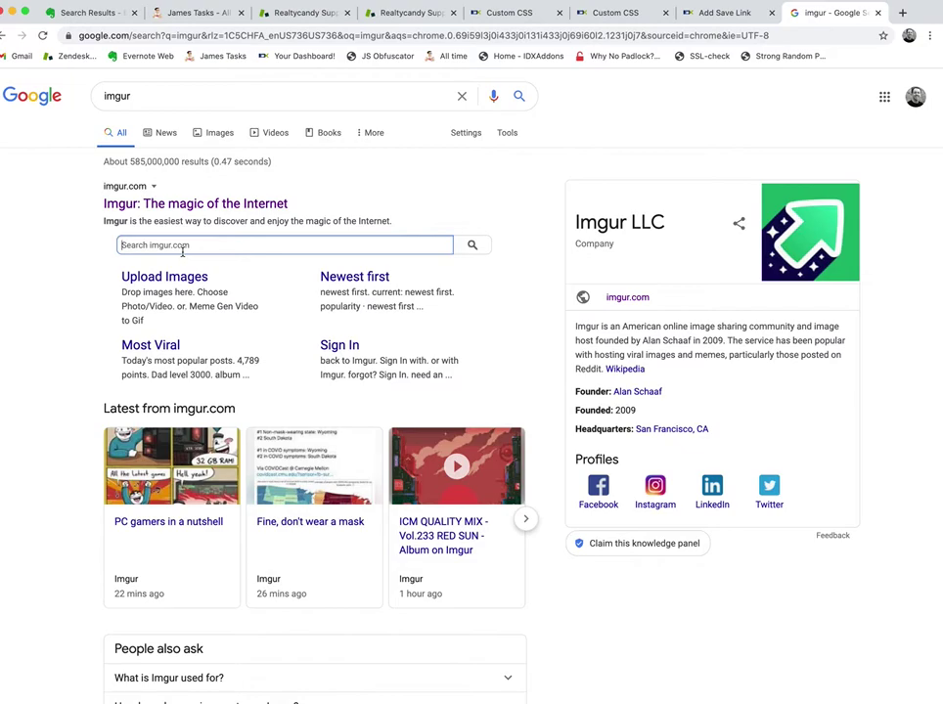
text(beach home)
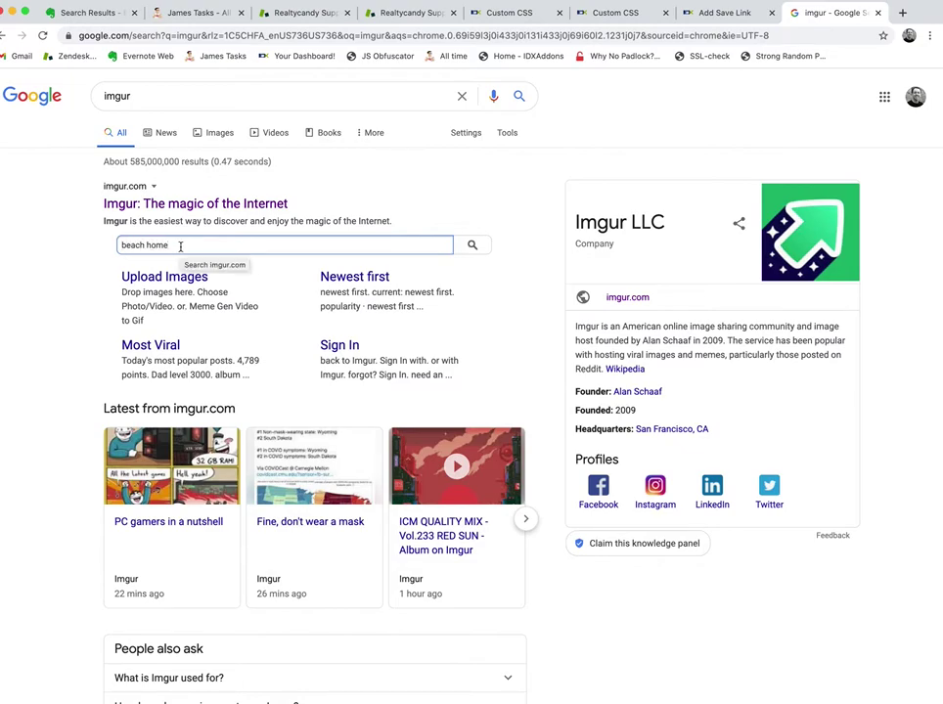
click(473, 244)
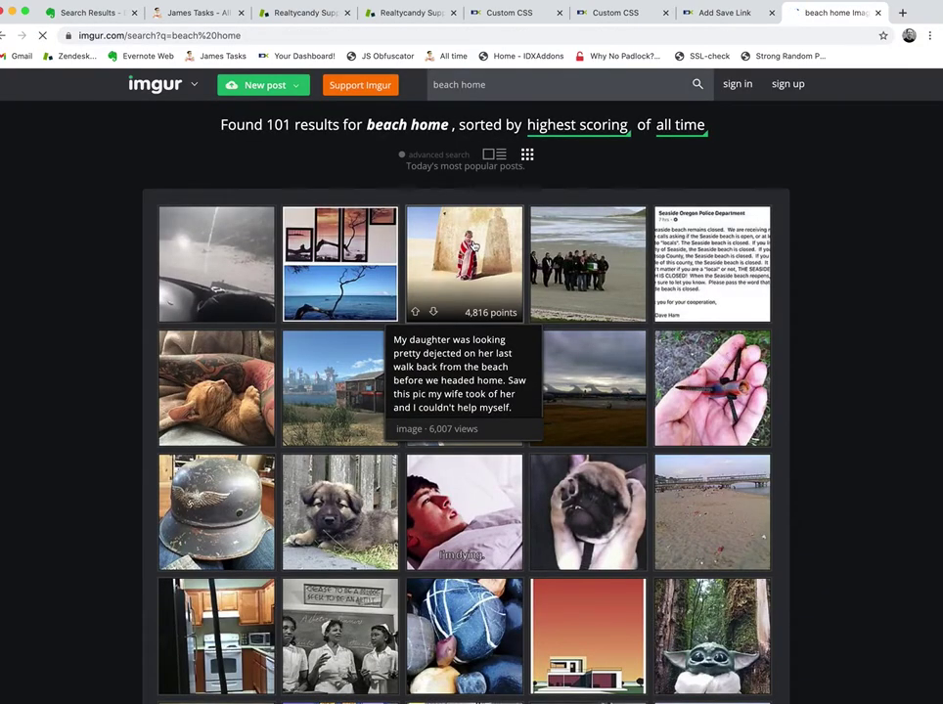
scroll(486, 317, down, 1)
scroll(486, 317, up, 1)
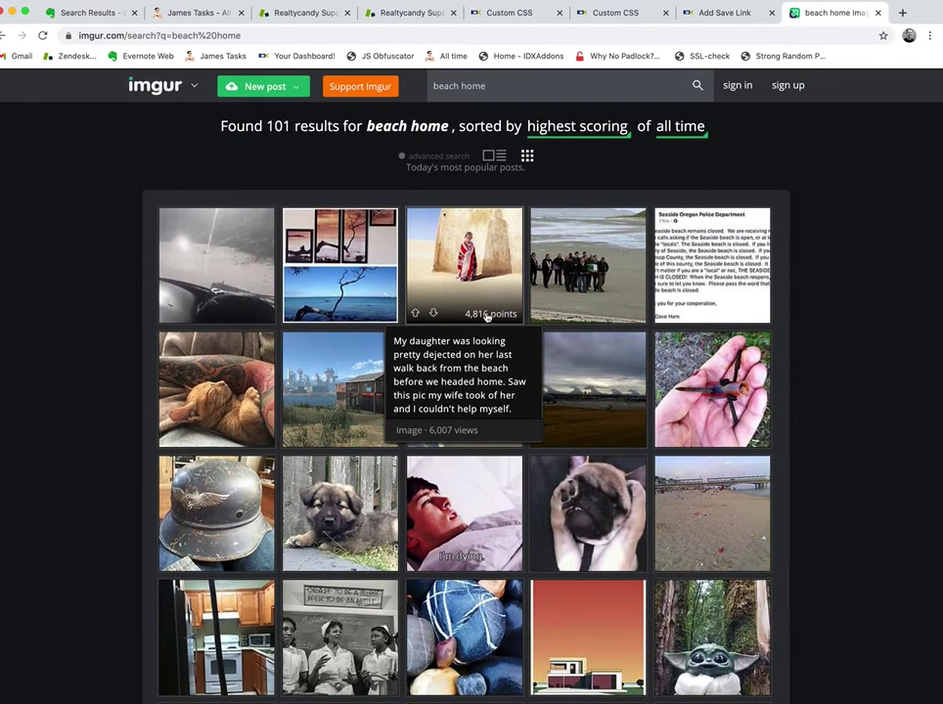
scroll(487, 317, down, 5)
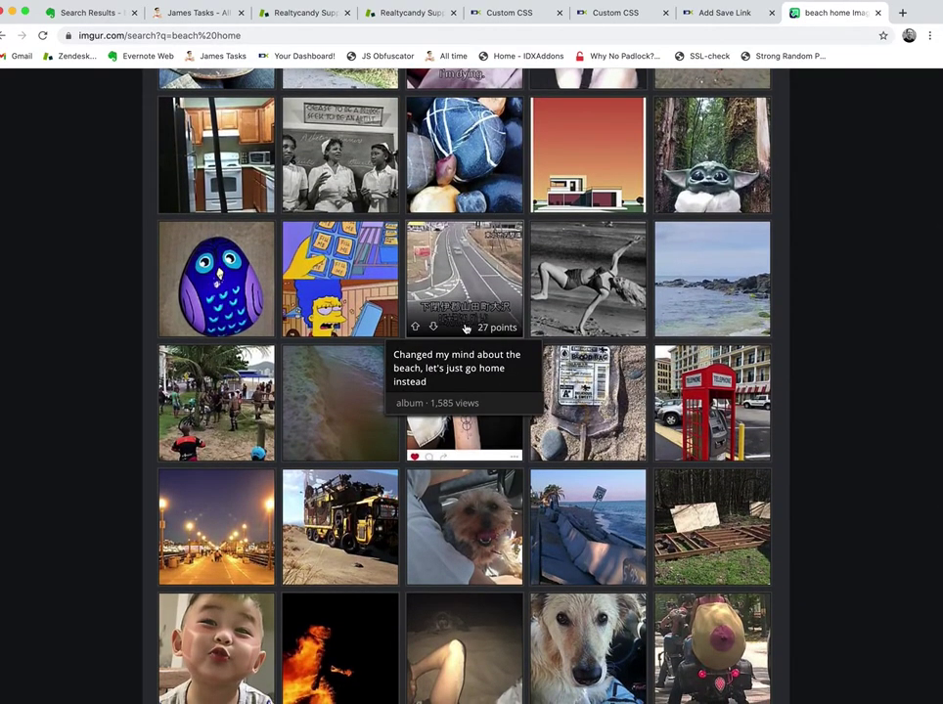
scroll(464, 338, down, 3)
scroll(587, 293, down, 2)
scroll(671, 346, down, 4)
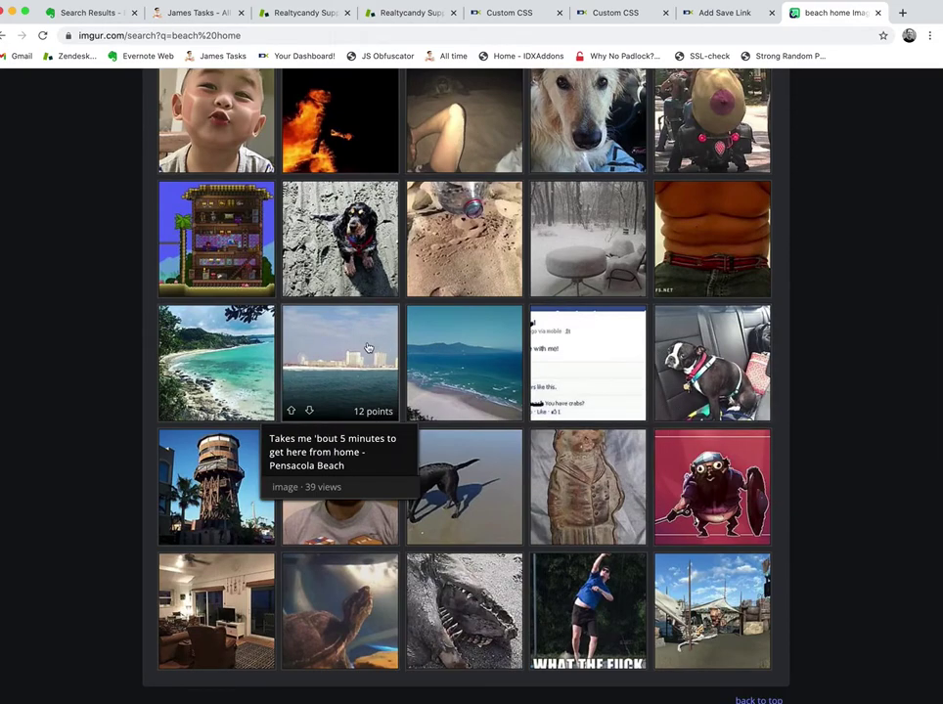
- Open the Wategoes beach Byron Bay photo in its own tab
click(200, 370)
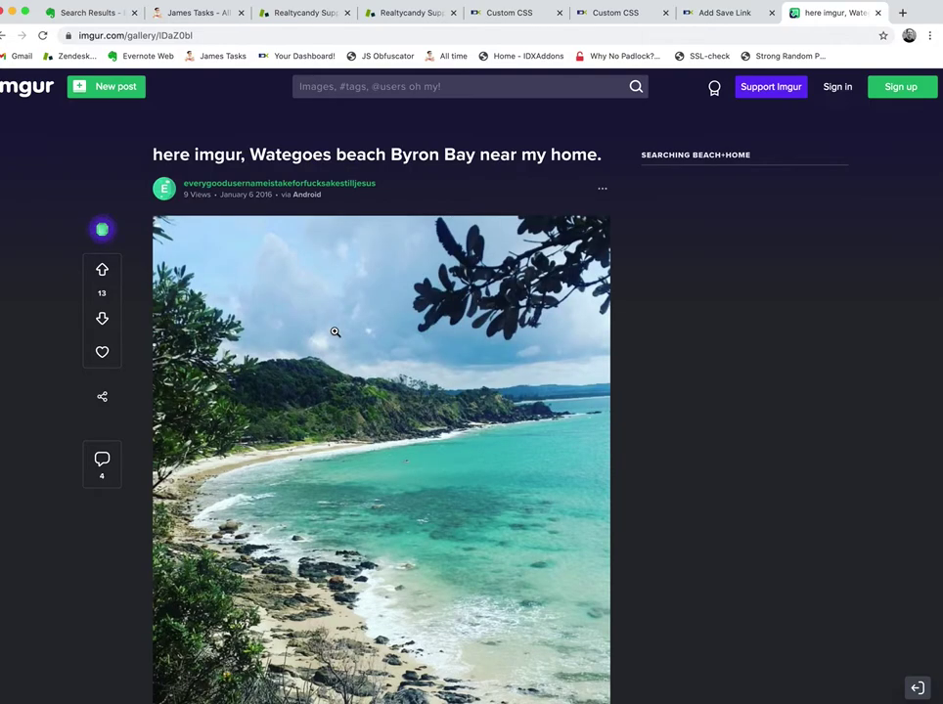
right_click(334, 332)
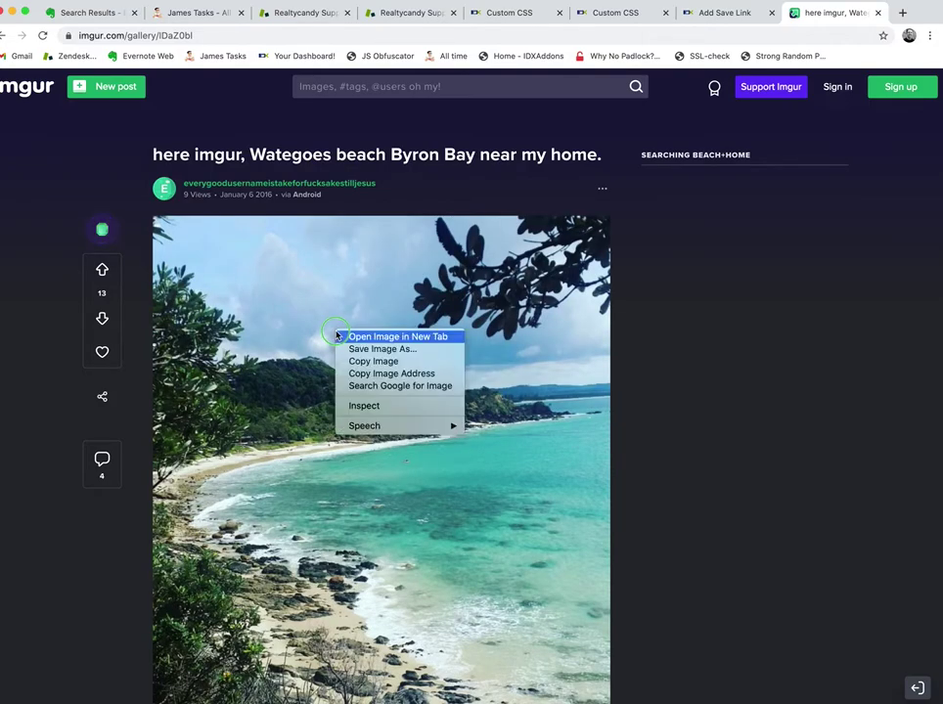
click(339, 337)
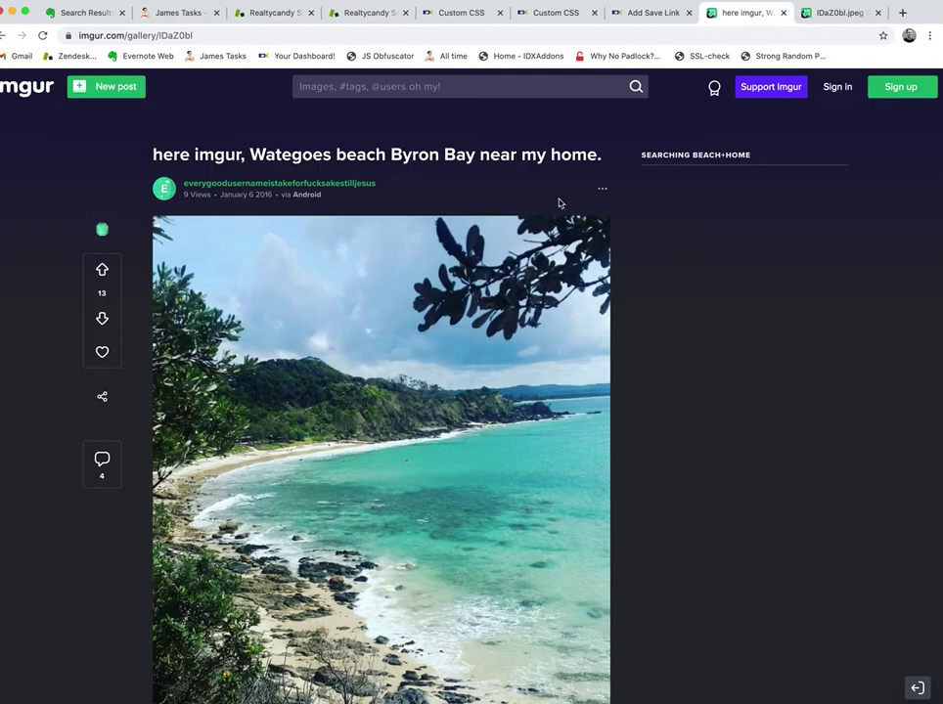
- Paste the beach photo's URL as the image source with title EqualHousing
click(846, 13)
click(276, 35)
key(ctrl+c)
click(474, 19)
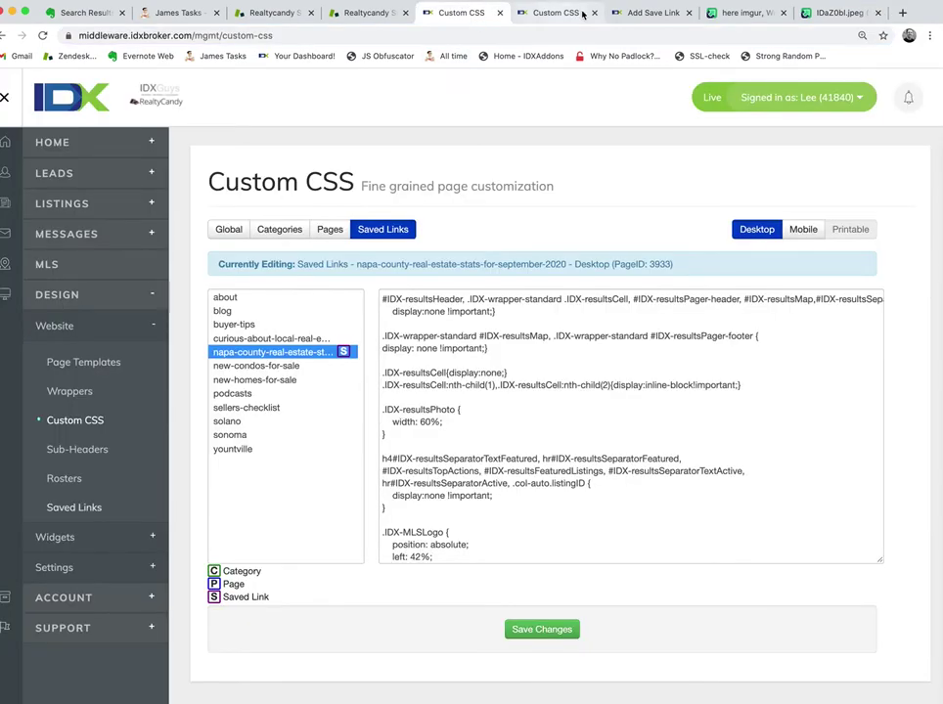
click(650, 12)
key(ctrl+v)
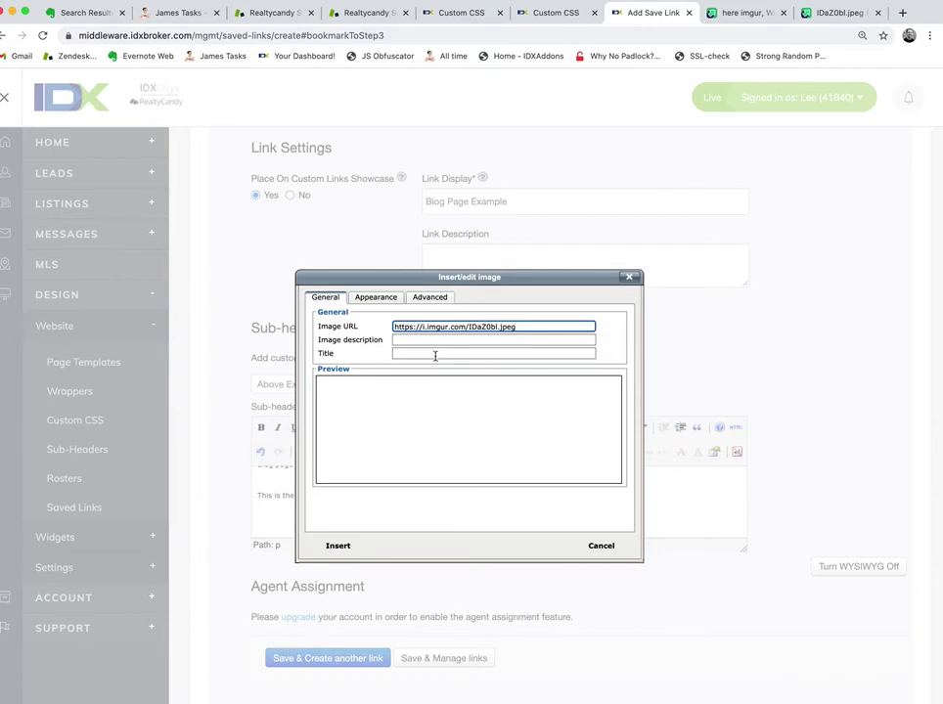
click(442, 352)
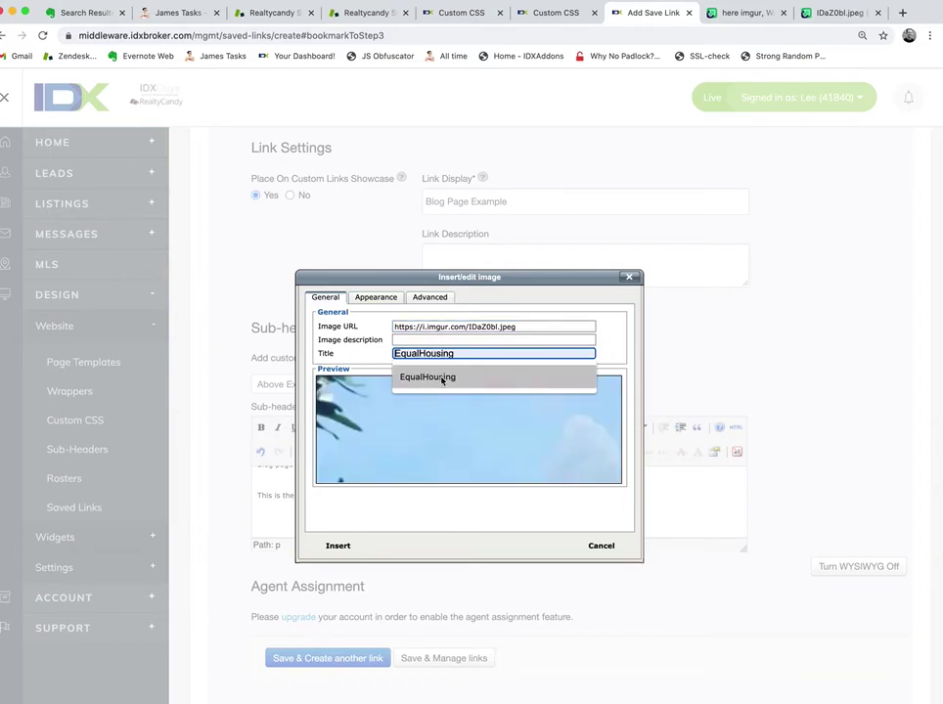
click(442, 377)
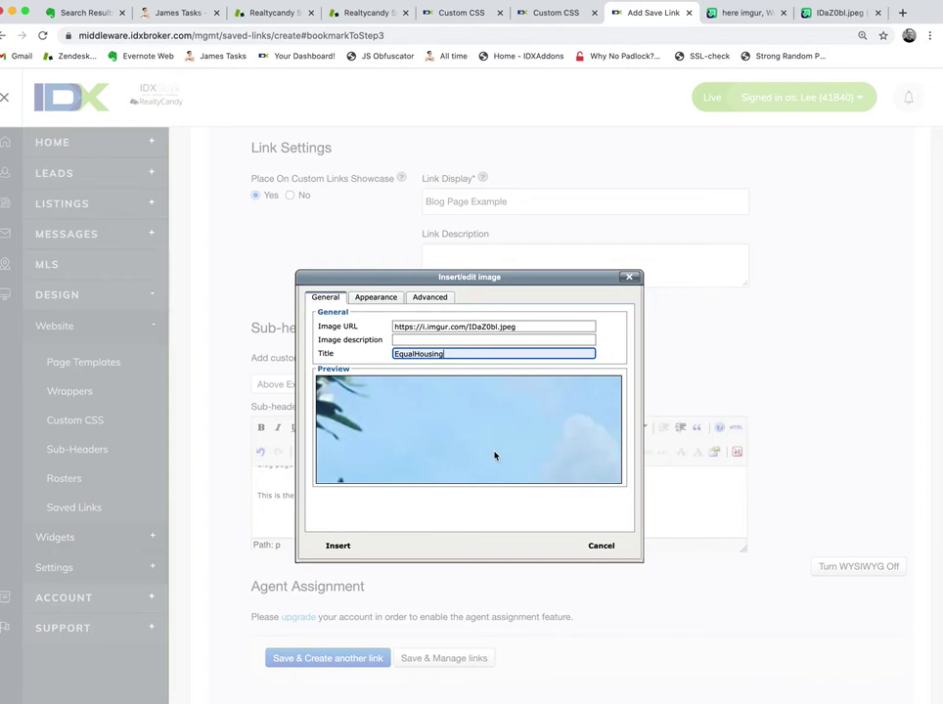
- Set the image dimensions so the height is 600, giving 489×600
click(372, 297)
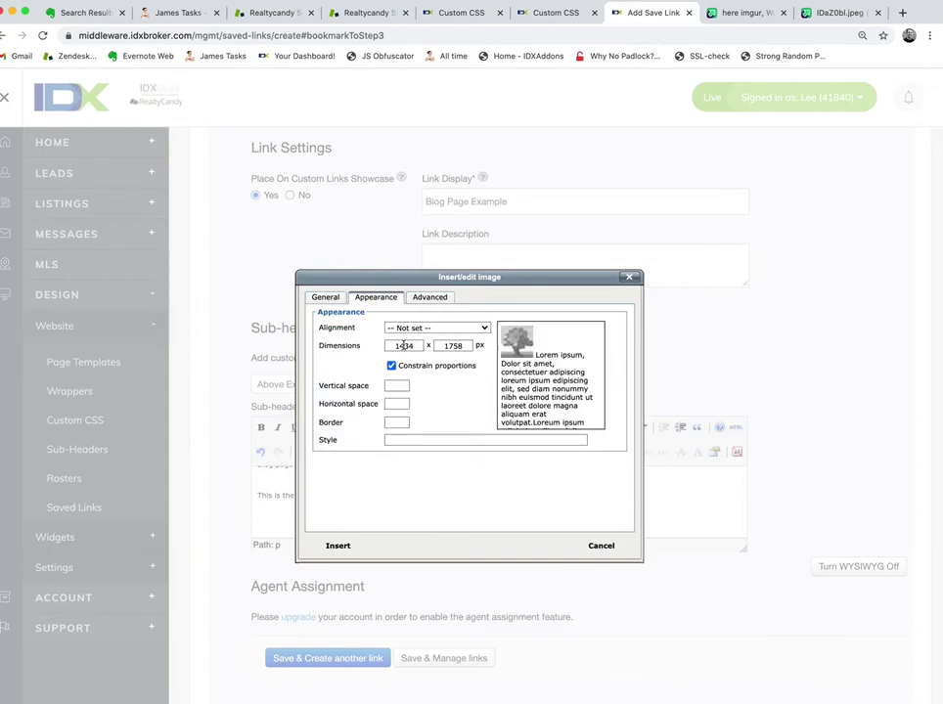
double_click(404, 345)
text(800)
click(453, 346)
double_click(453, 346)
text(600)
click(418, 388)
- Middle-align the image and insert it without a description
click(438, 329)
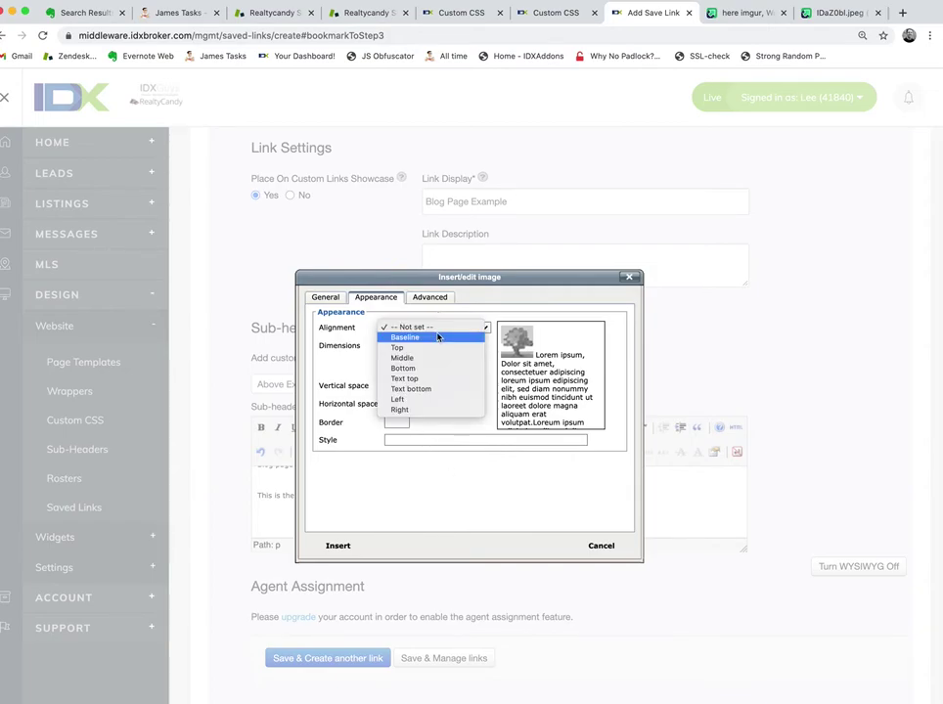
click(403, 358)
click(339, 546)
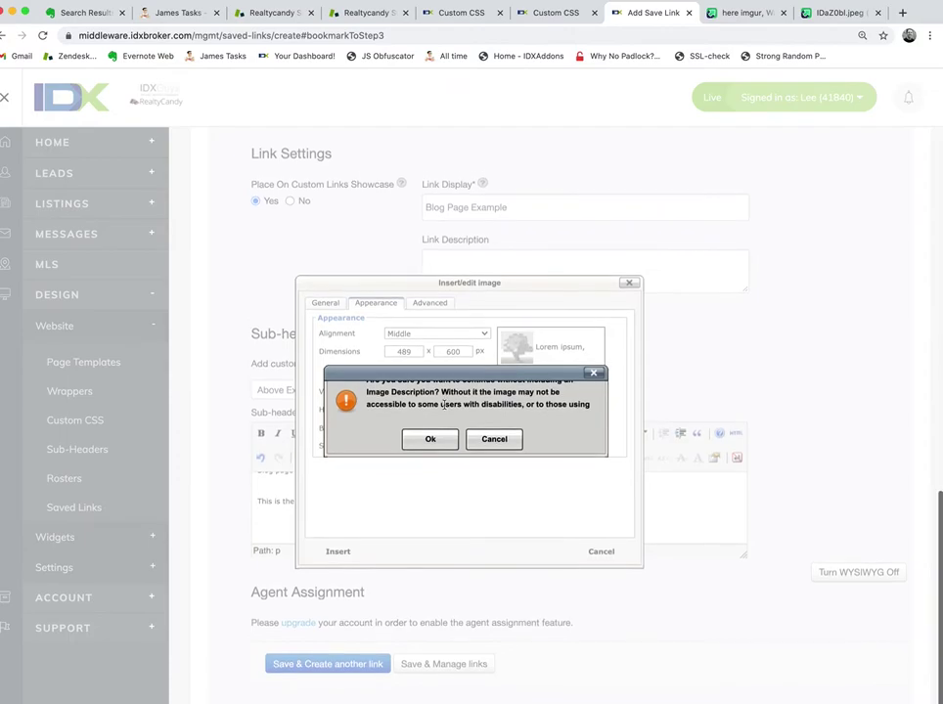
click(442, 438)
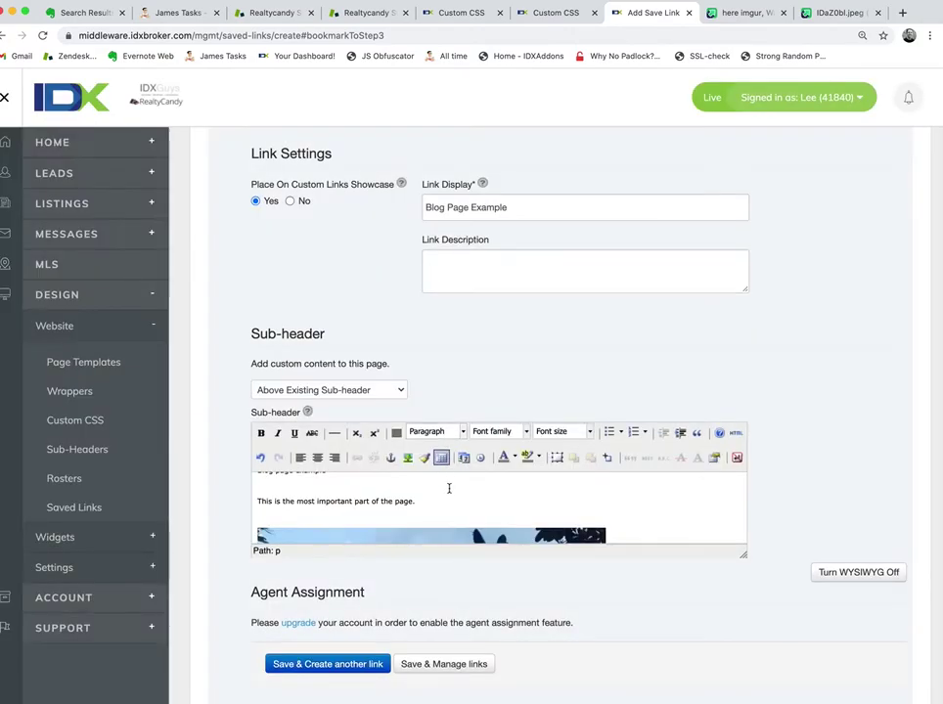
- Add a 'More info here....' line below the beach image and save the link
scroll(449, 488, down, 5)
scroll(449, 487, down, 3)
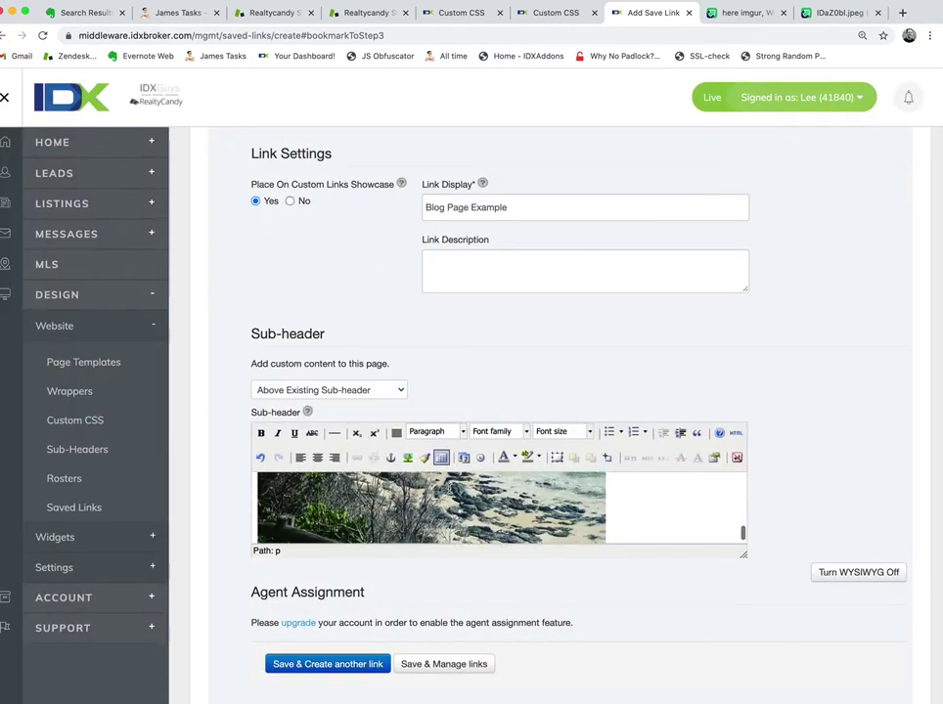
key(Return)
text(More info here....)
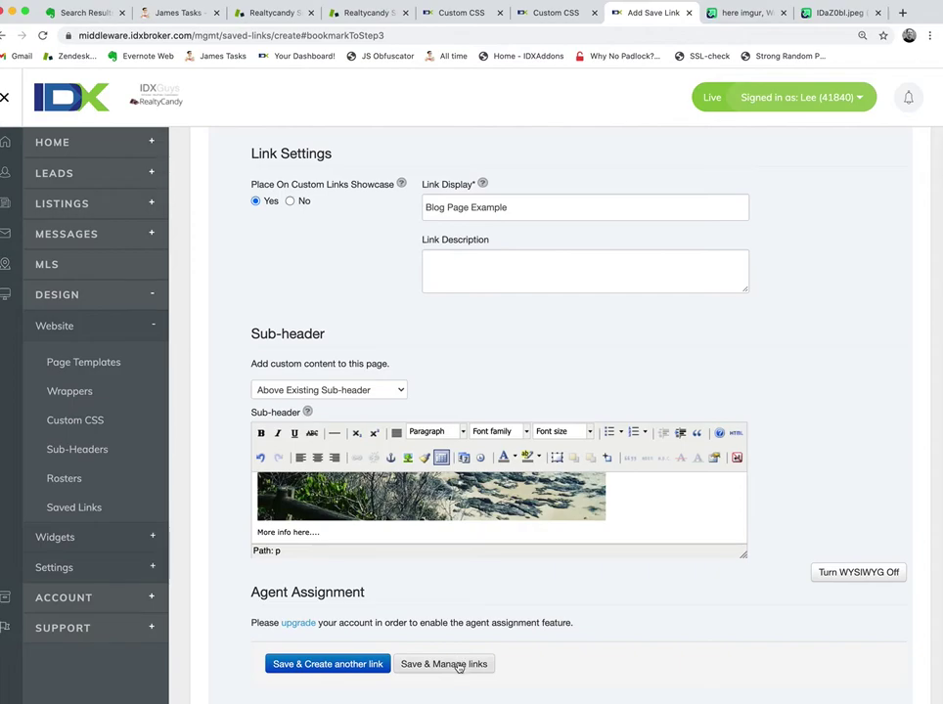
click(459, 666)
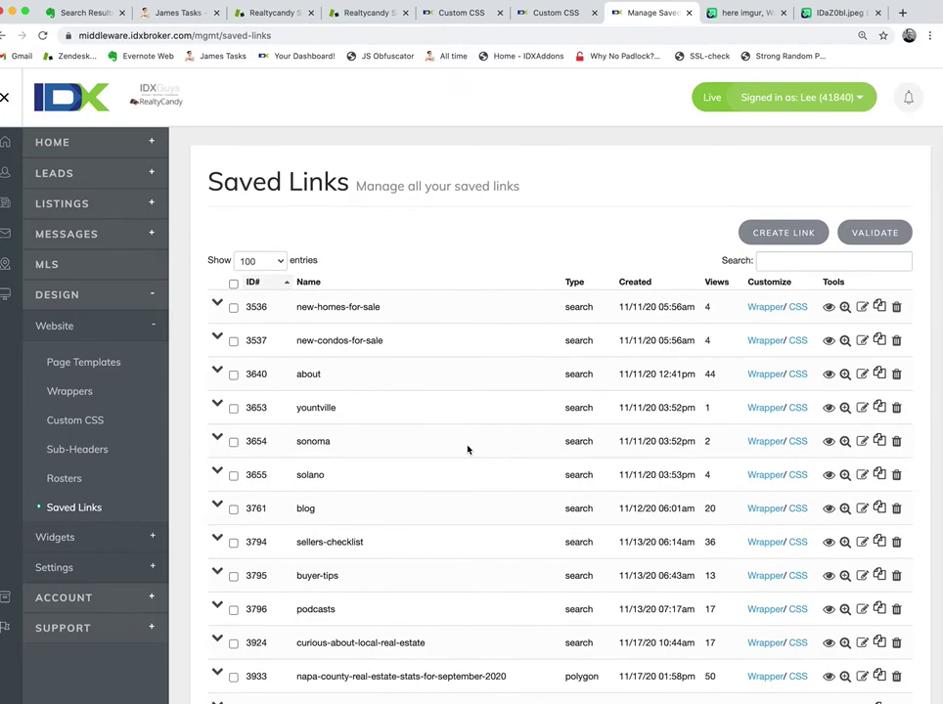
- Preview the live blog-page-example listings, then go back to the Custom CSS tab
scroll(468, 448, down, 2)
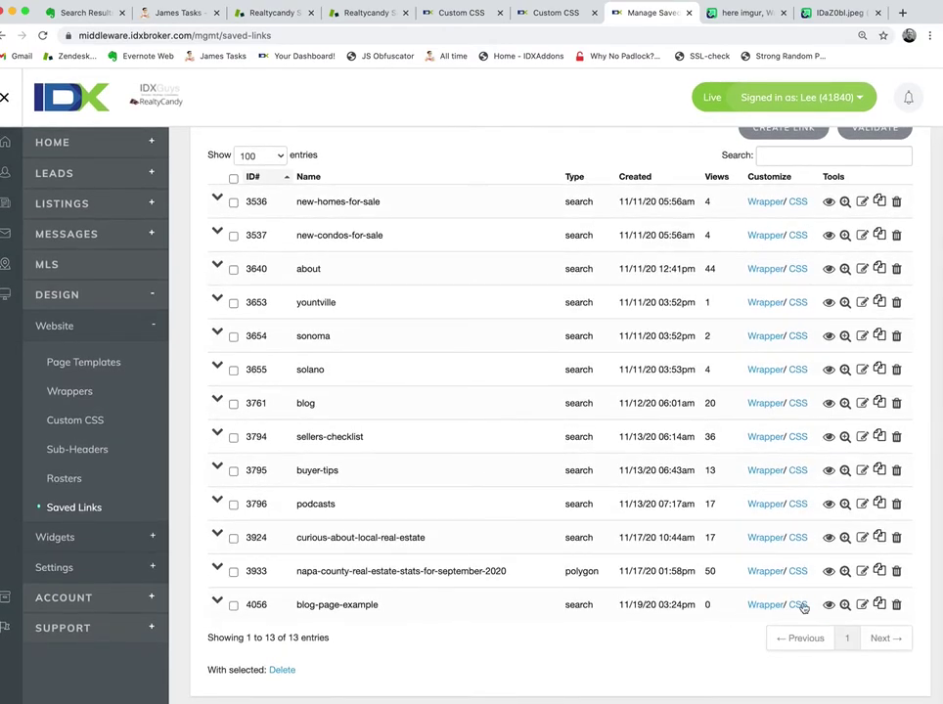
click(829, 606)
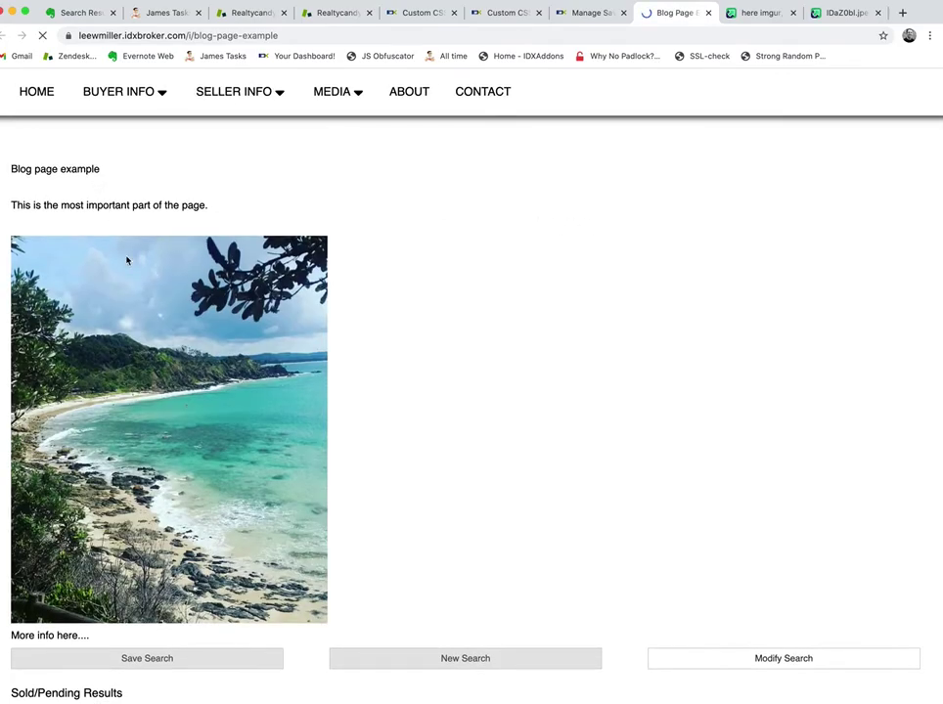
scroll(181, 458, down, 20)
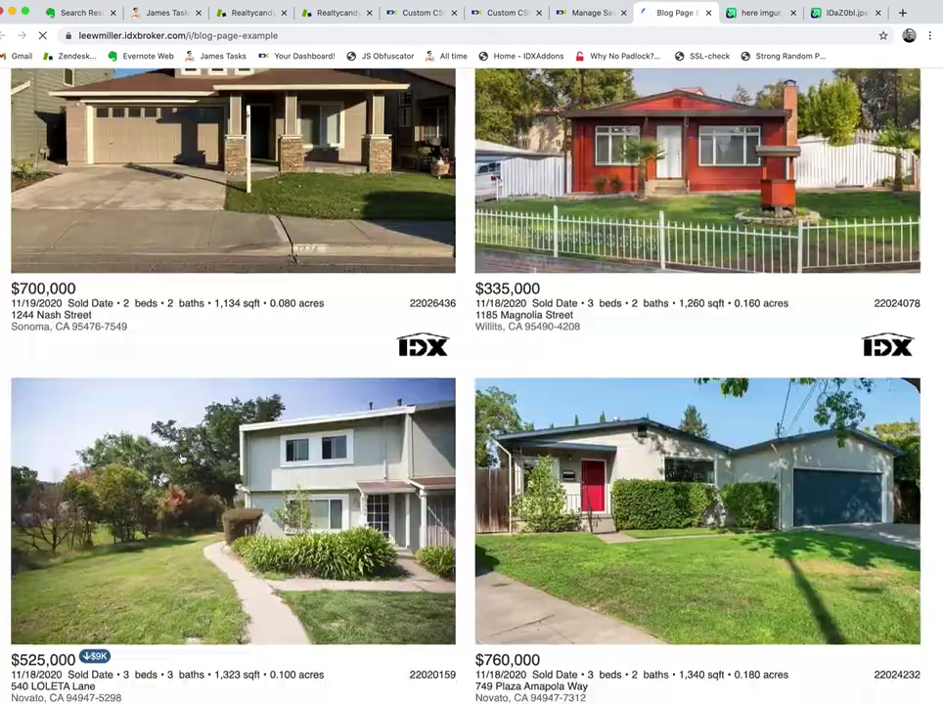
scroll(181, 458, down, 2)
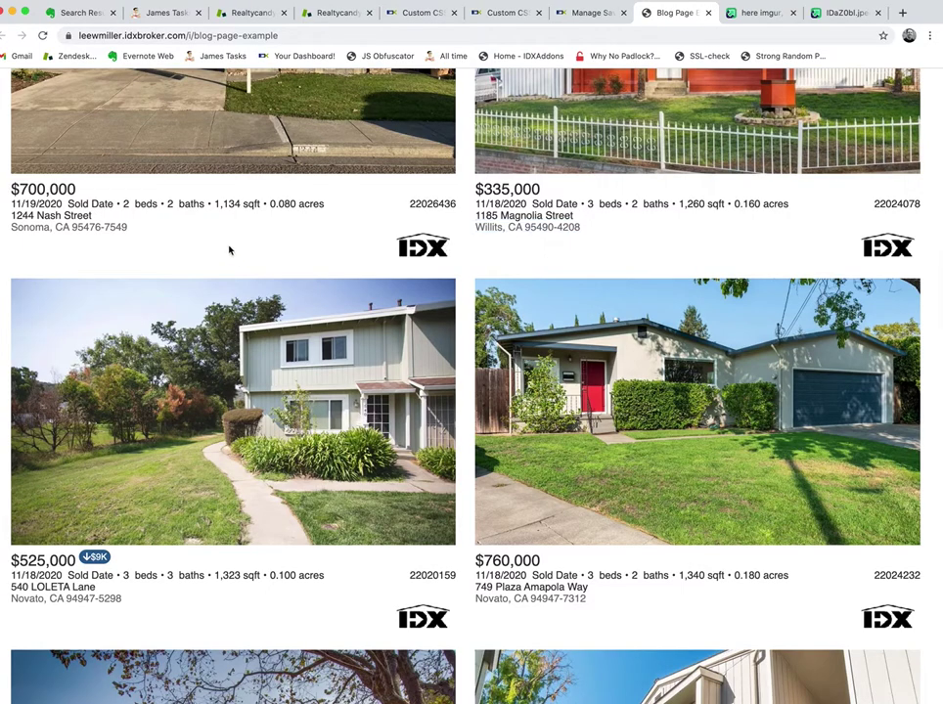
scroll(565, 220, up, 20)
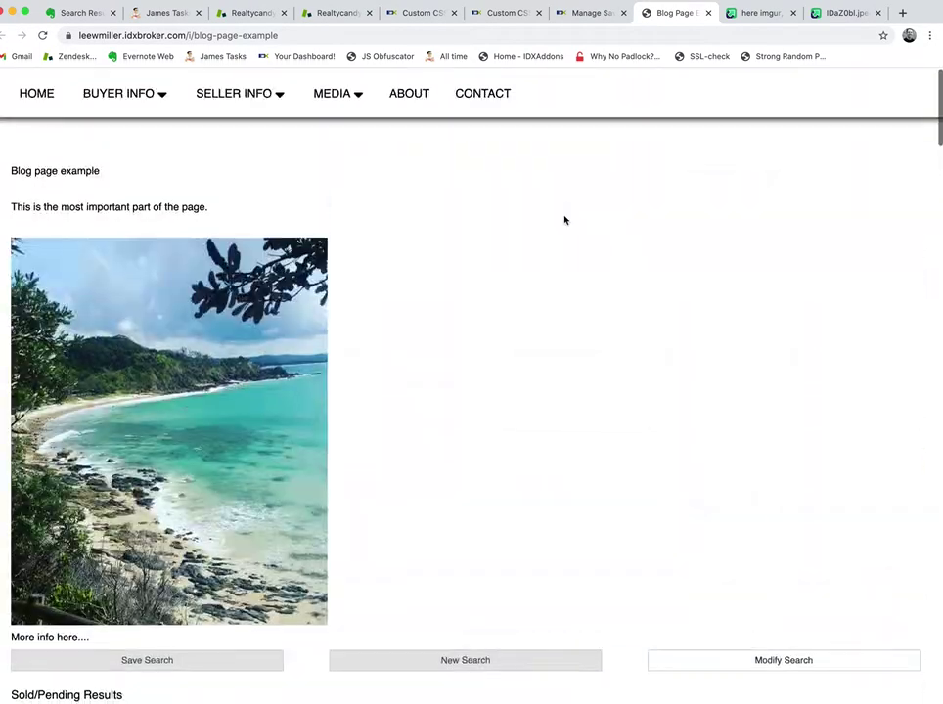
scroll(564, 220, down, 5)
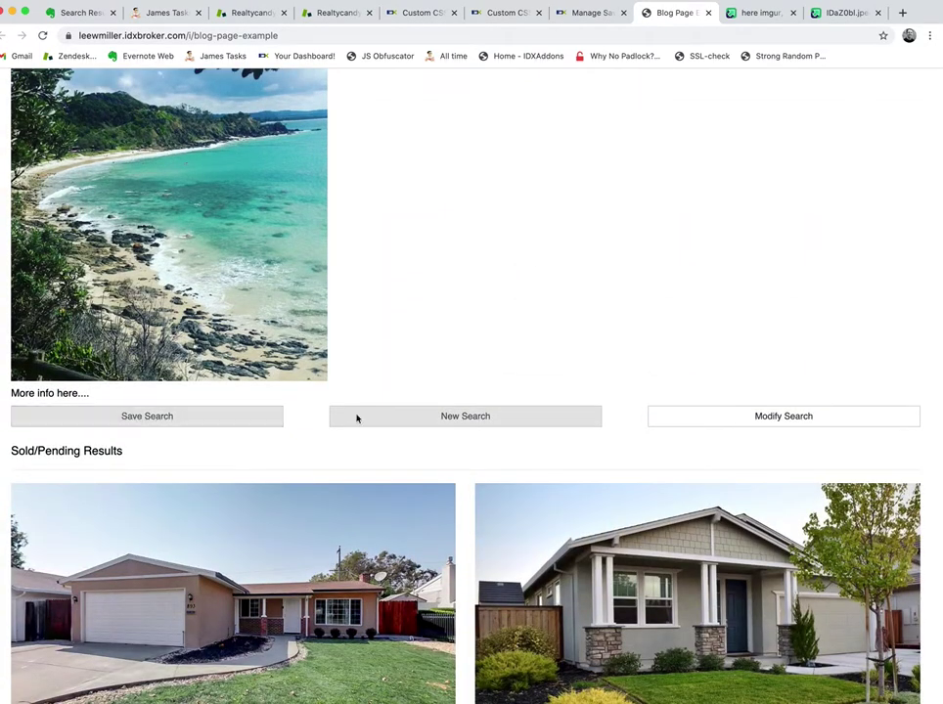
scroll(302, 416, down, 5)
scroll(302, 416, down, 1)
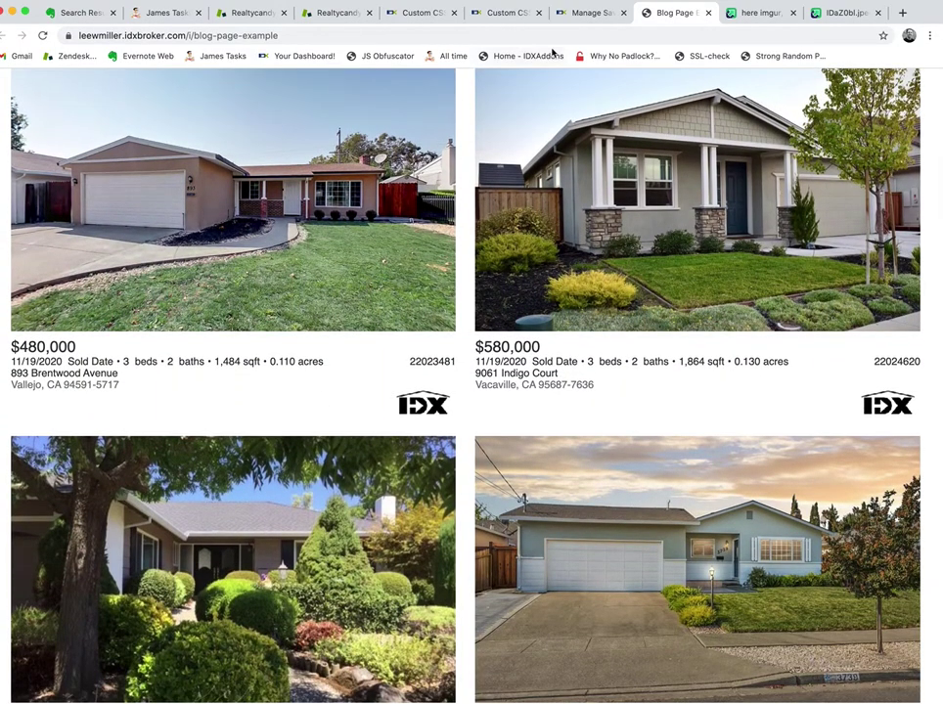
click(513, 15)
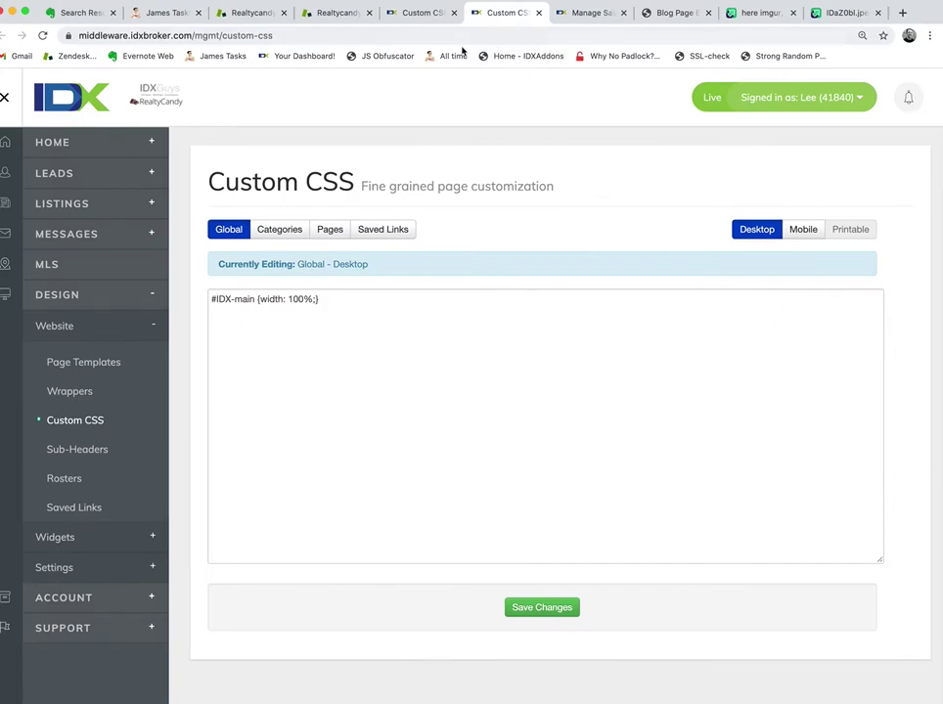
- Select and copy all of the napa-county saved link's custom CSS
click(419, 16)
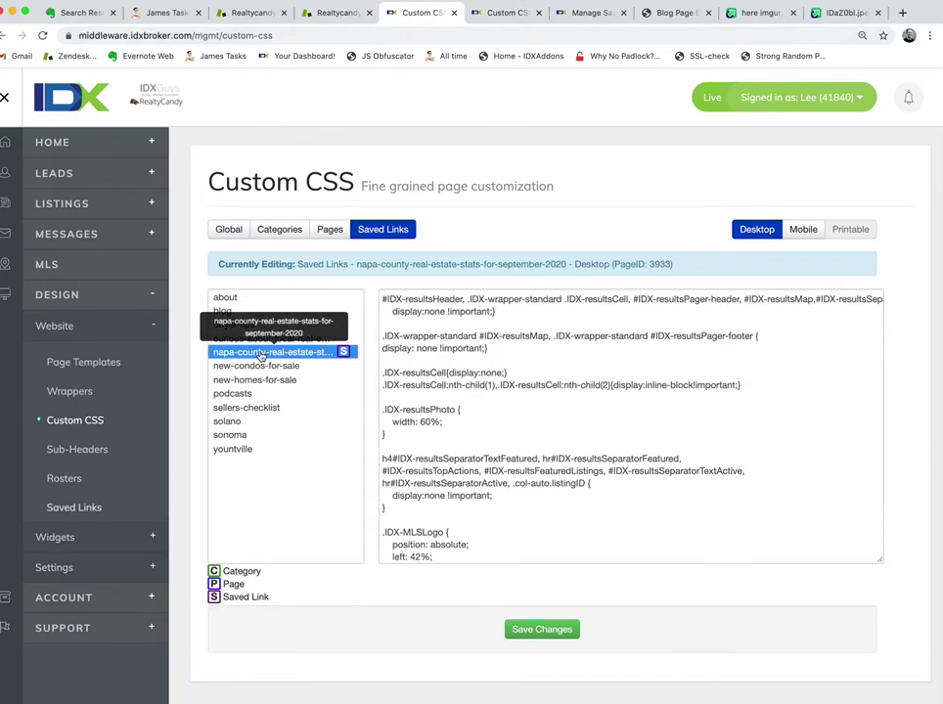
click(566, 385)
key(ctrl+a)
scroll(584, 449, down, 1)
scroll(584, 449, up, 1)
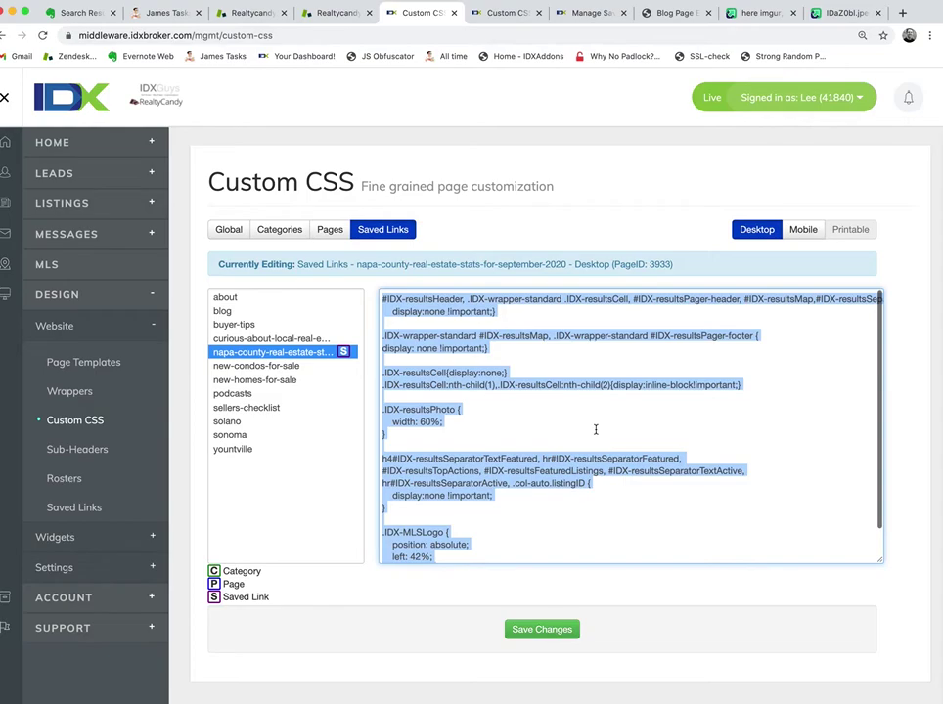
- Paste the CSS into blog-page-example's Saved Links stylesheet and save it
click(502, 17)
key(super+r)
click(396, 231)
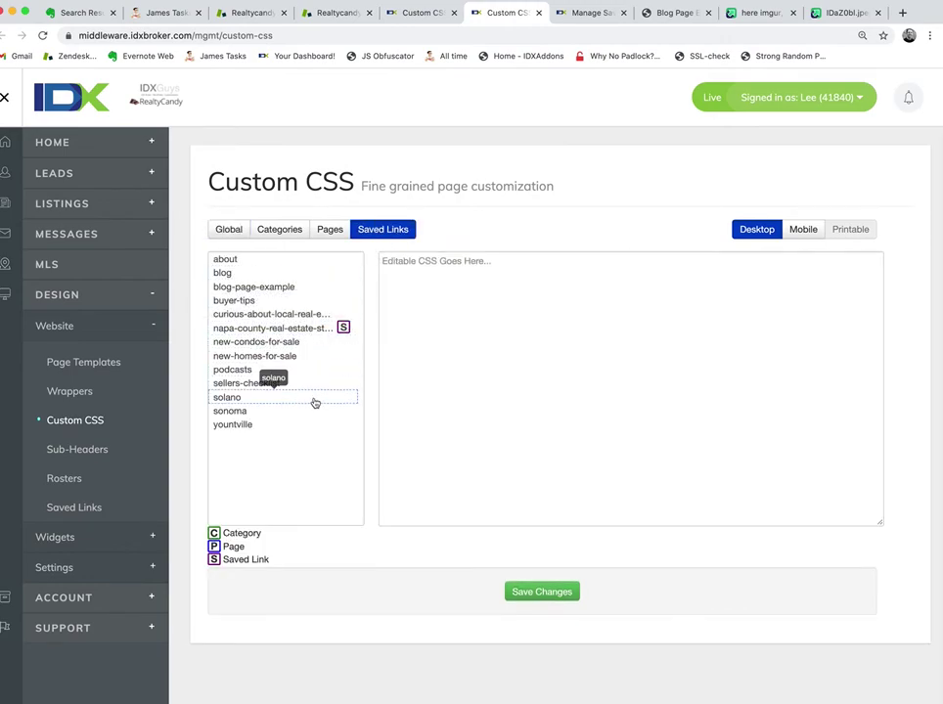
click(270, 289)
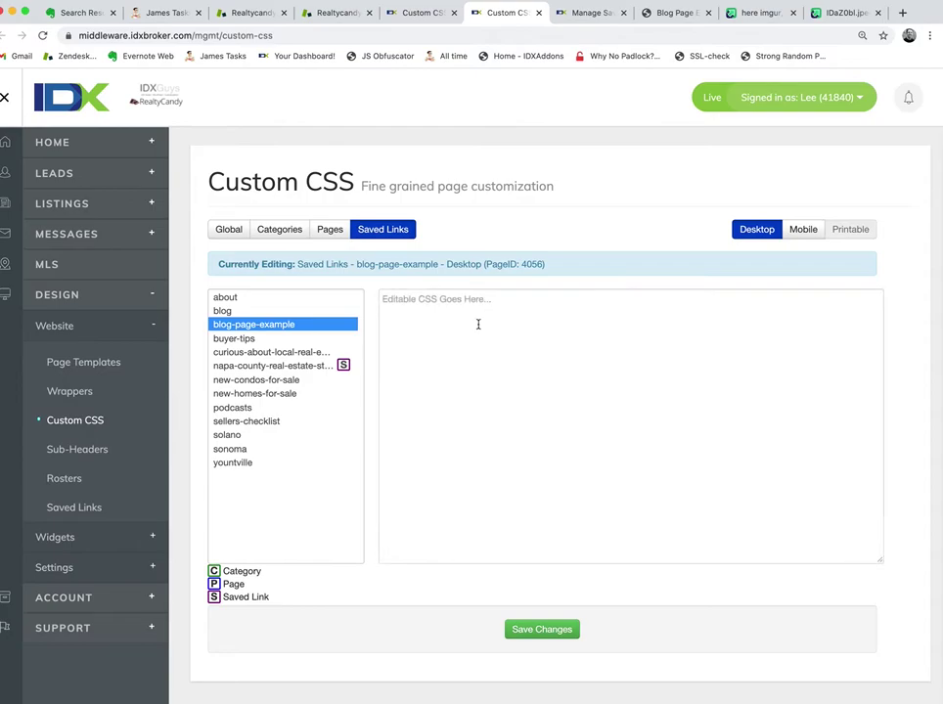
click(452, 311)
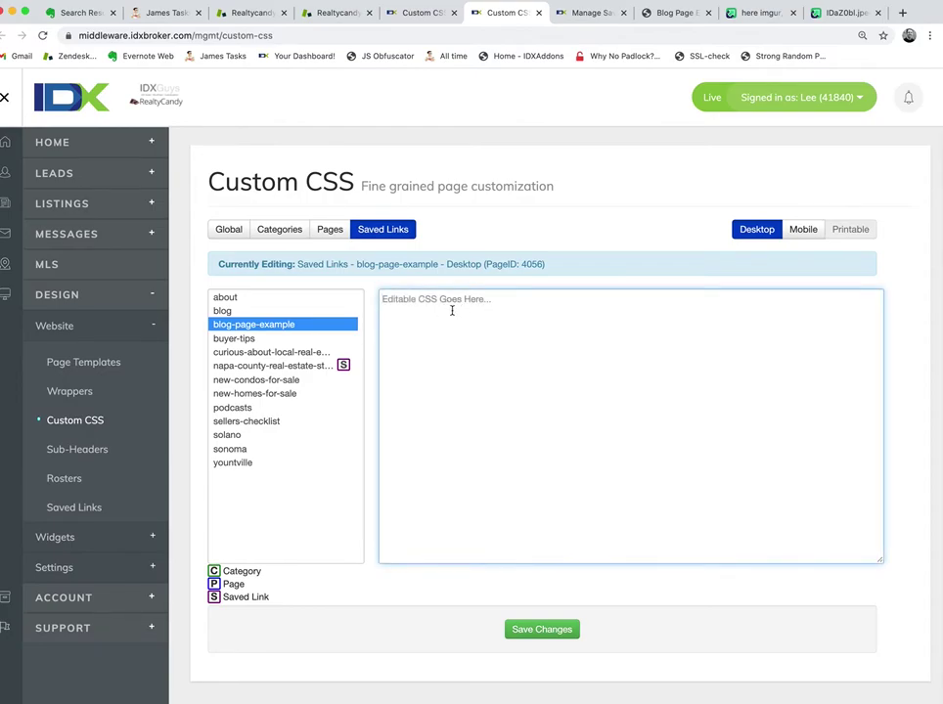
key(super+v)
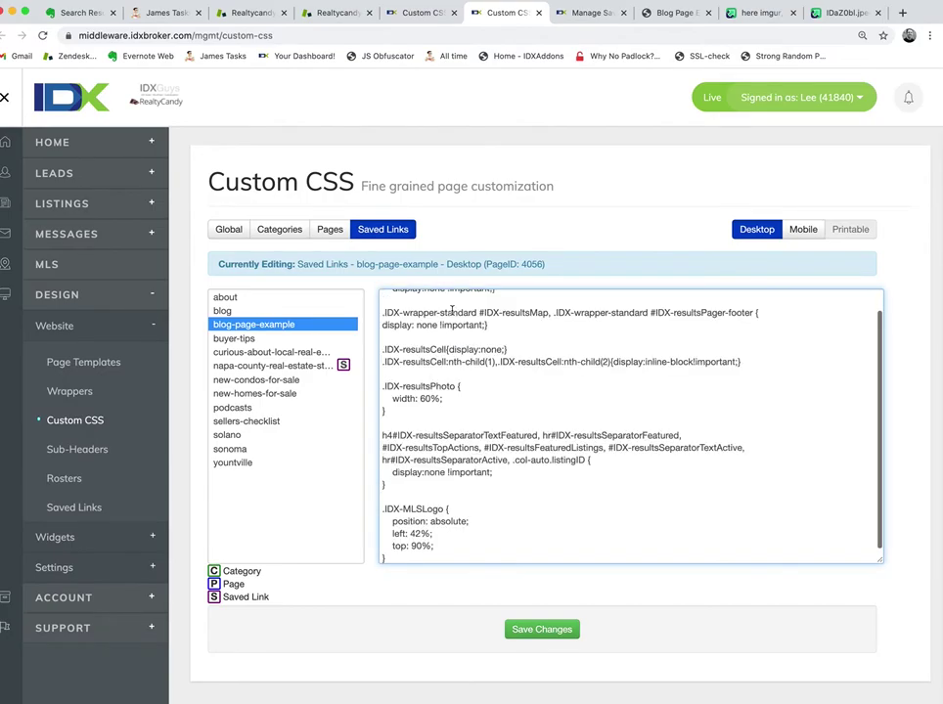
click(544, 630)
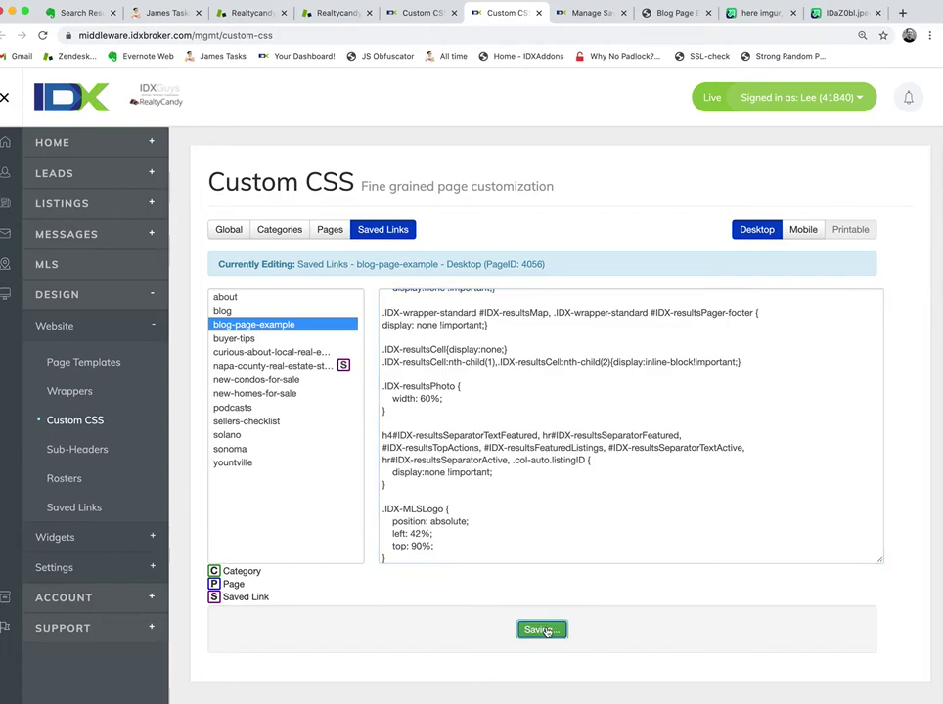
click(675, 13)
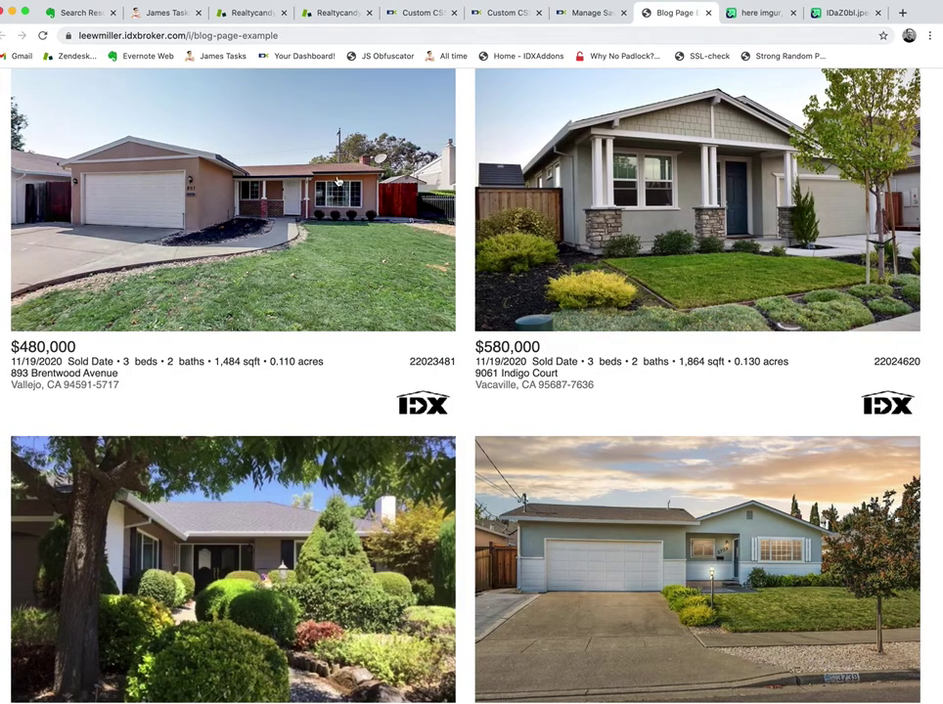
- Reload blog-page-example in a new tab and confirm only two sold listings show
scroll(305, 183, up, 5)
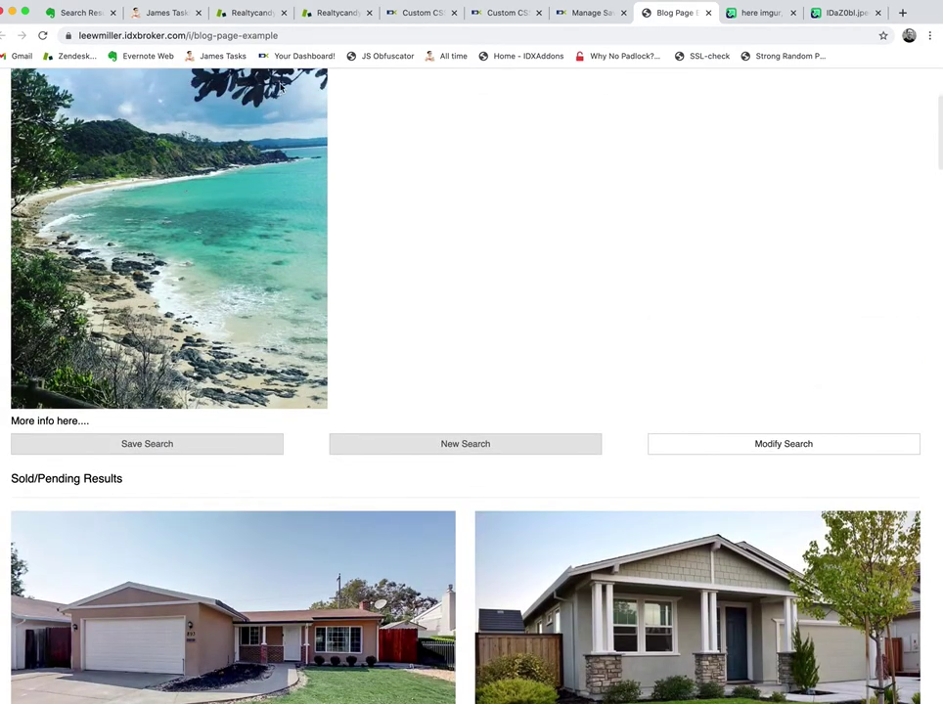
click(282, 34)
key(super+c)
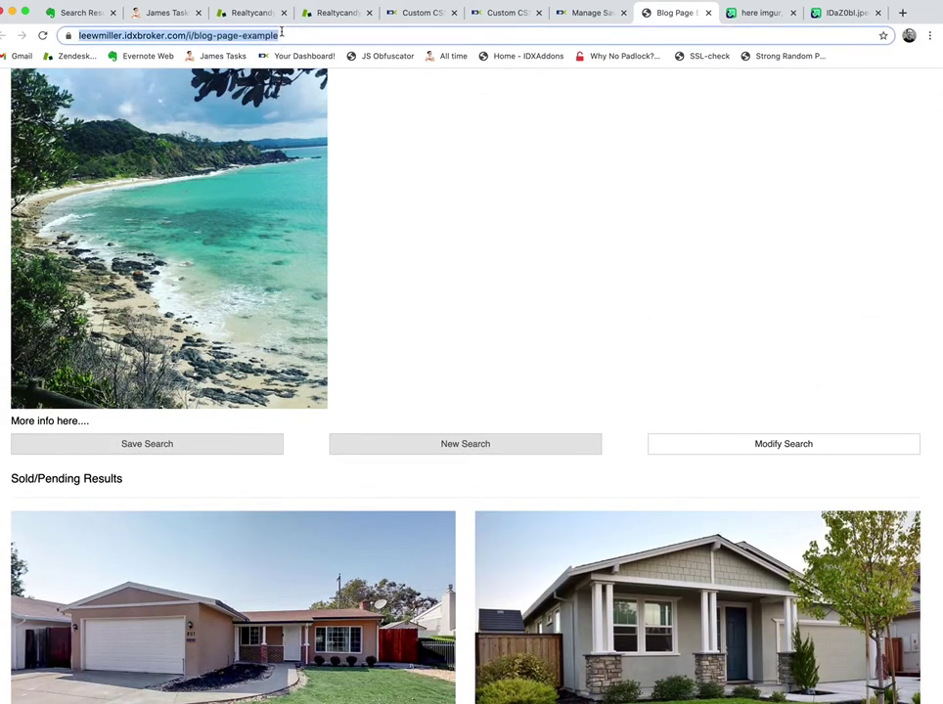
key(super+t)
key(super+v)
key(Return)
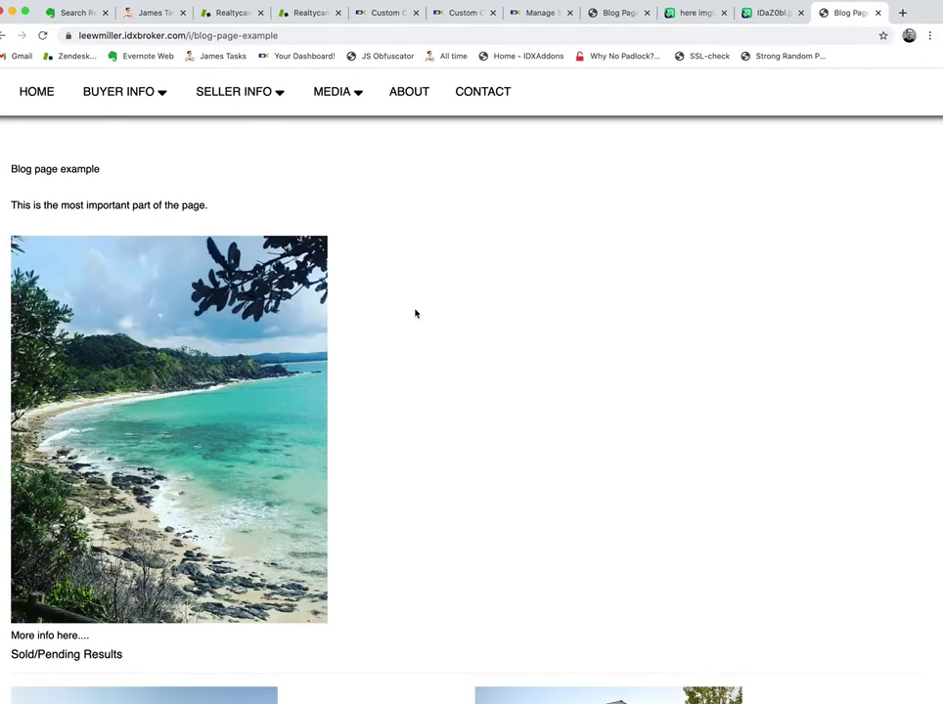
scroll(415, 313, down, 8)
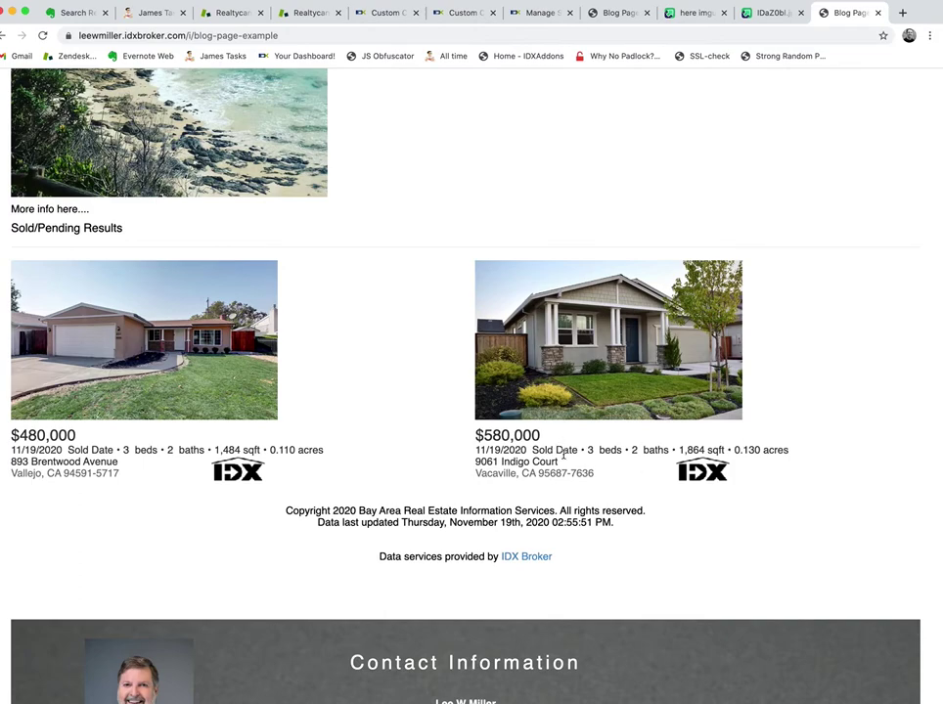
scroll(501, 343, up, 5)
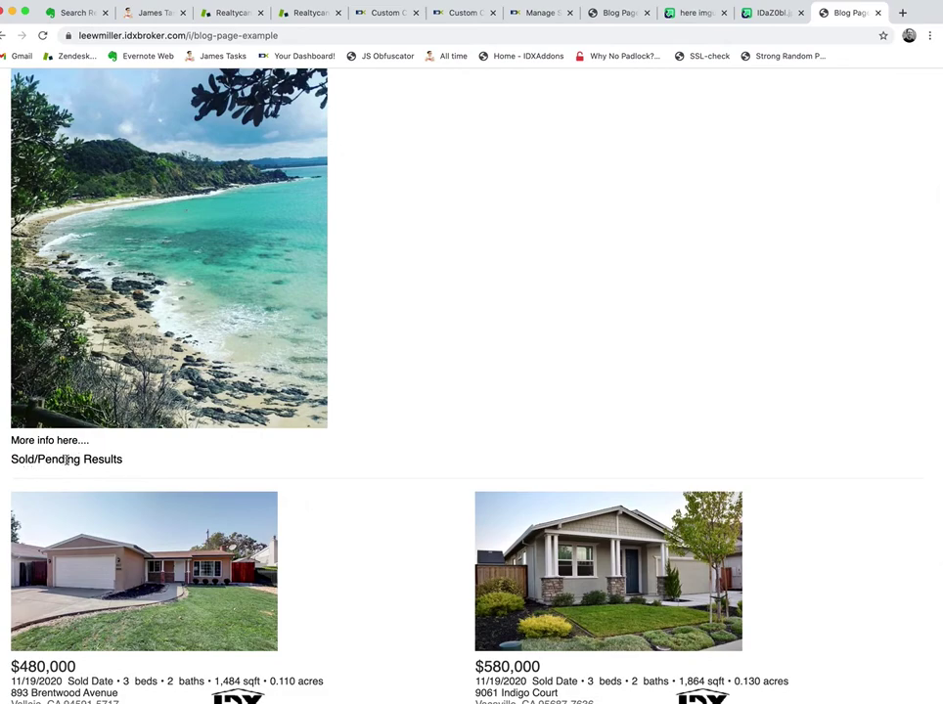
scroll(150, 351, up, 5)
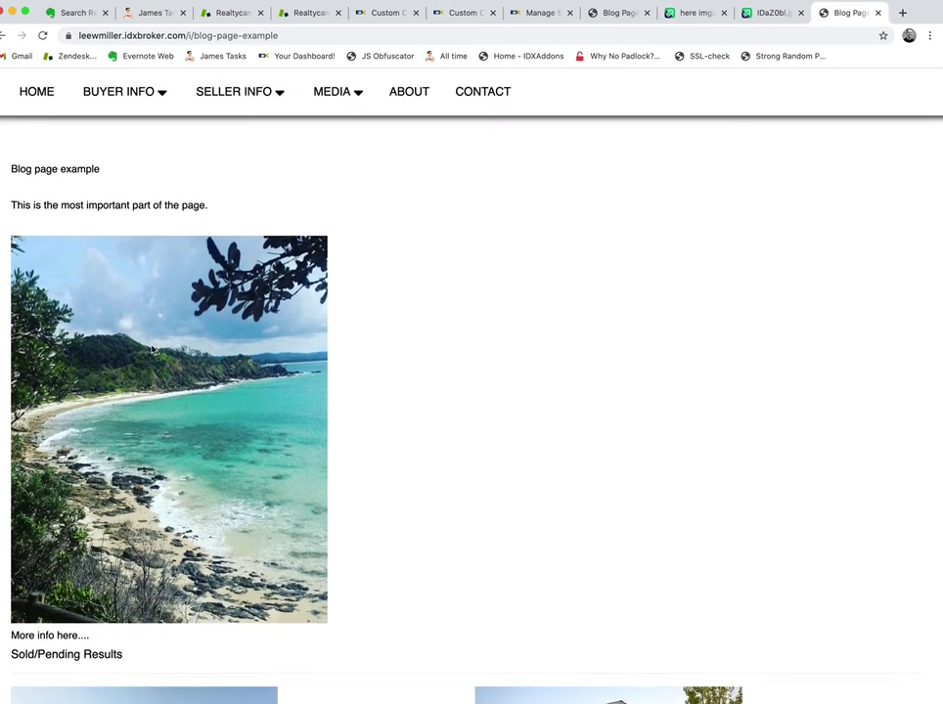
mouse_move(203, 87)
scroll(402, 392, down, 10)
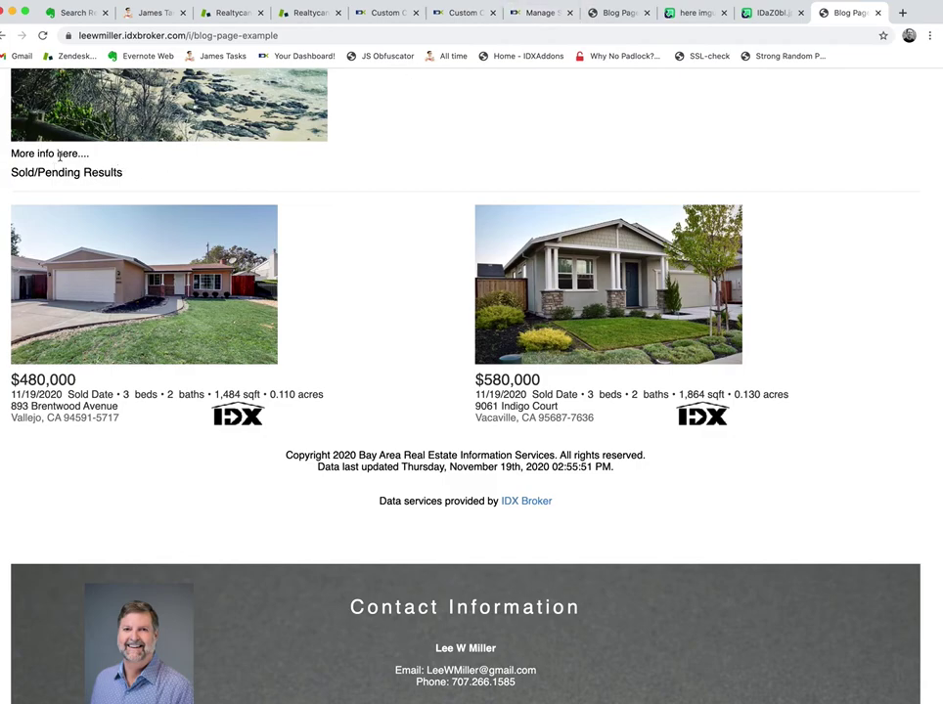
click(541, 12)
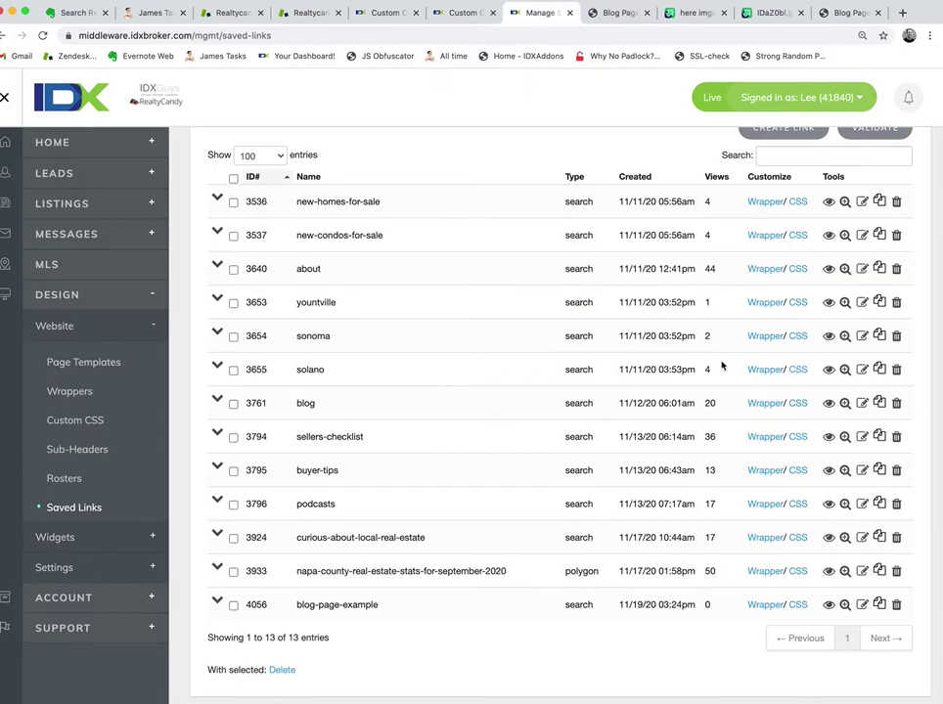